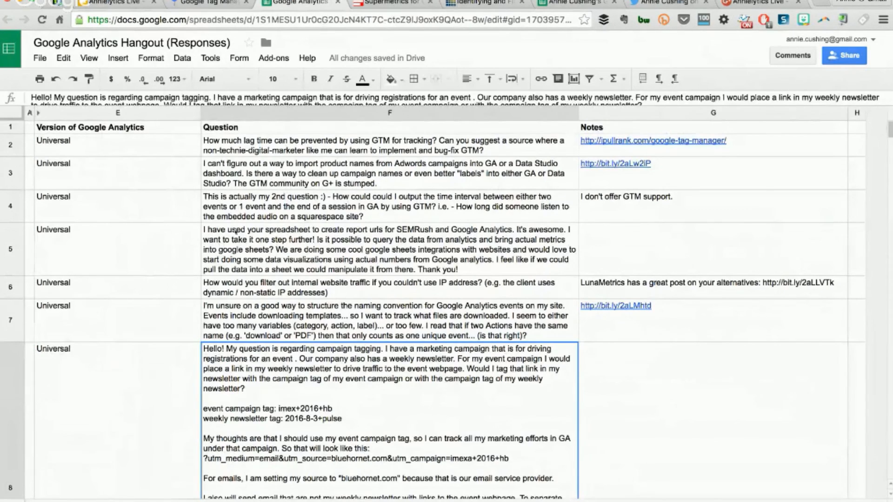
Switch from the Hangout Responses sheet to the Google Analytics Event Tracking Tool tab
{"action": "left_click", "coordinate": [576, 2]}
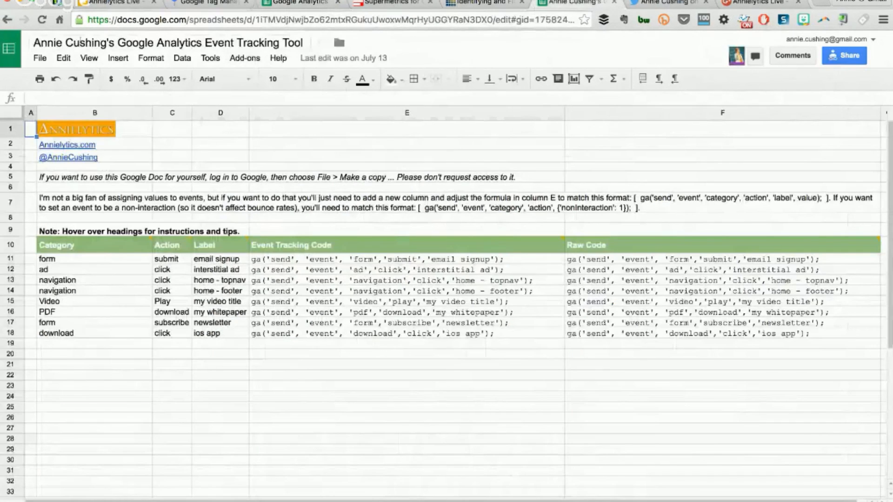
Paste the tracking spreadsheet's URL as a new Hangouts Showcase item, then return to the sheet
{"action": "left_click", "coordinate": [267, 19]}
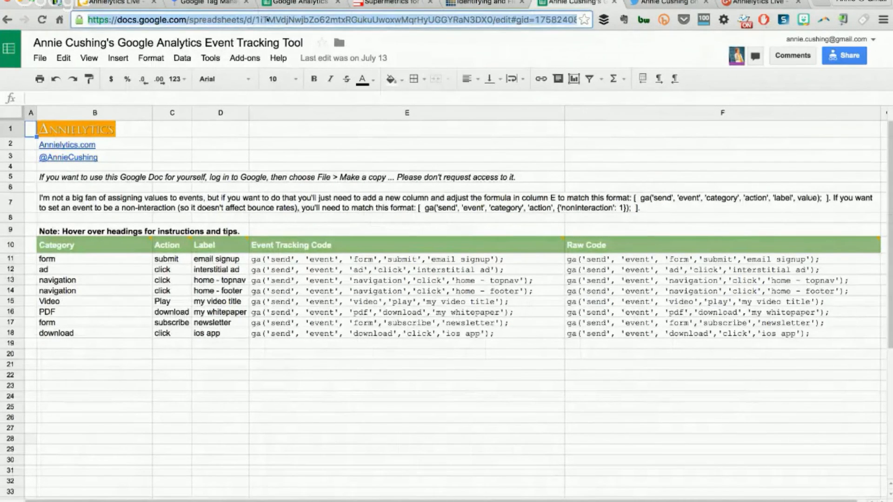
{"action": "key", "text": "super+grave"}
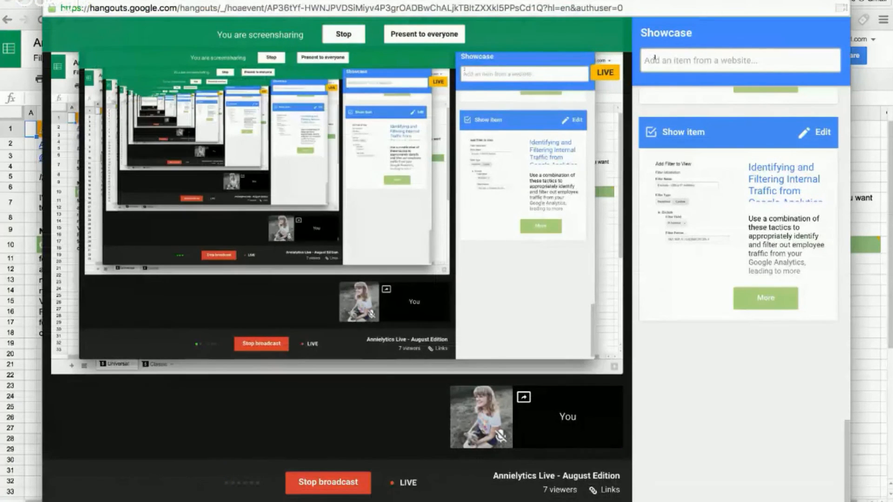
{"action": "left_click", "coordinate": [654, 59]}
{"action": "key", "text": "ctrl+v"}
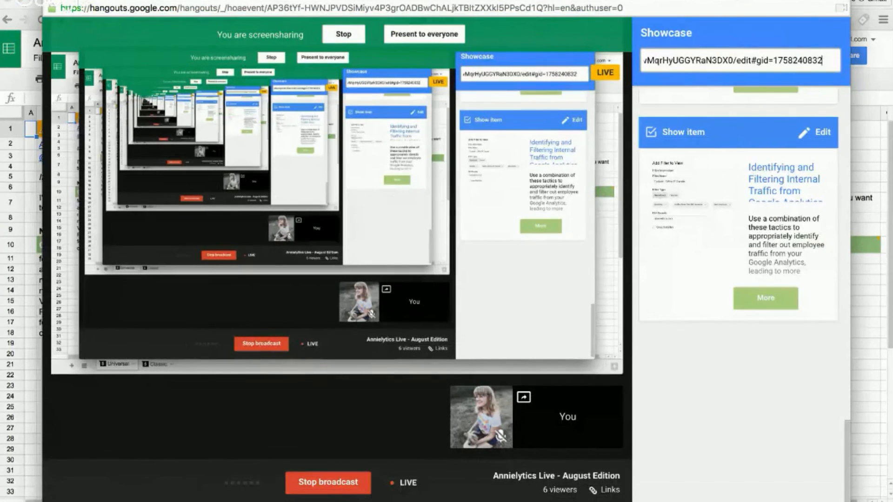
{"action": "key", "text": "Return"}
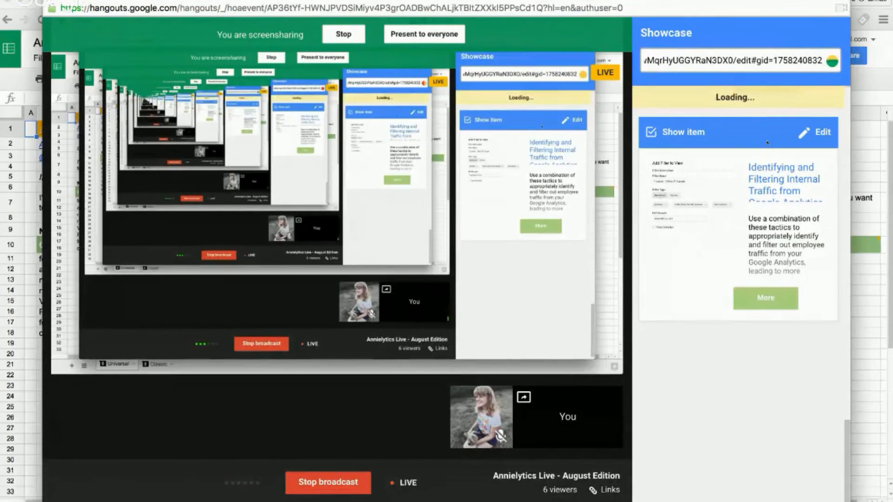
{"action": "key", "text": "super+Tab"}
{"action": "key", "text": "super+Tab"}
{"action": "key", "text": "super+grave"}
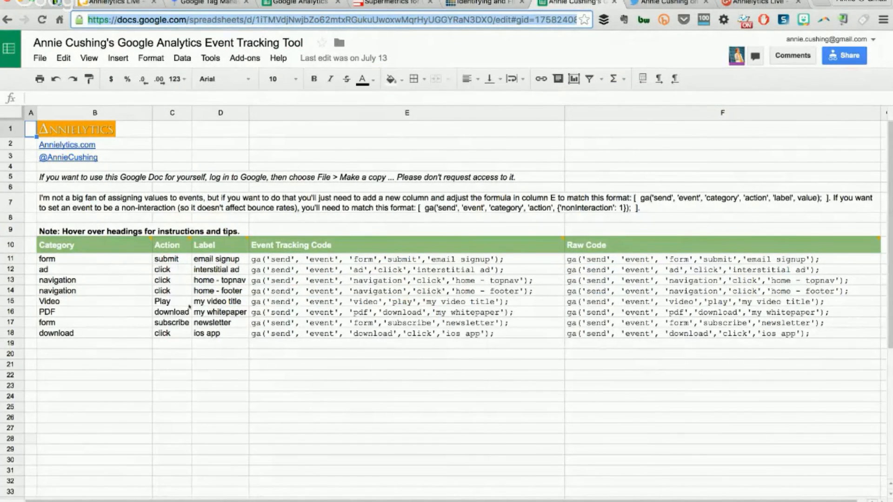
{"action": "left_click", "coordinate": [308, 259]}
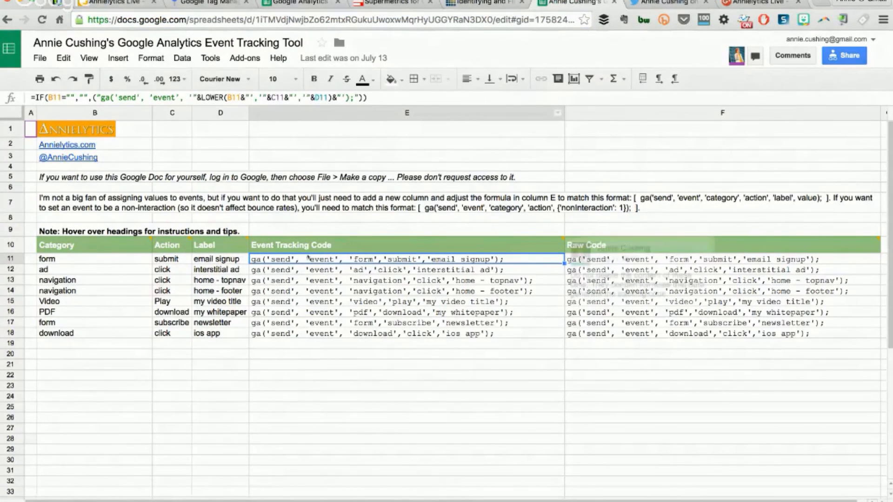
{"action": "key", "text": "Down"}
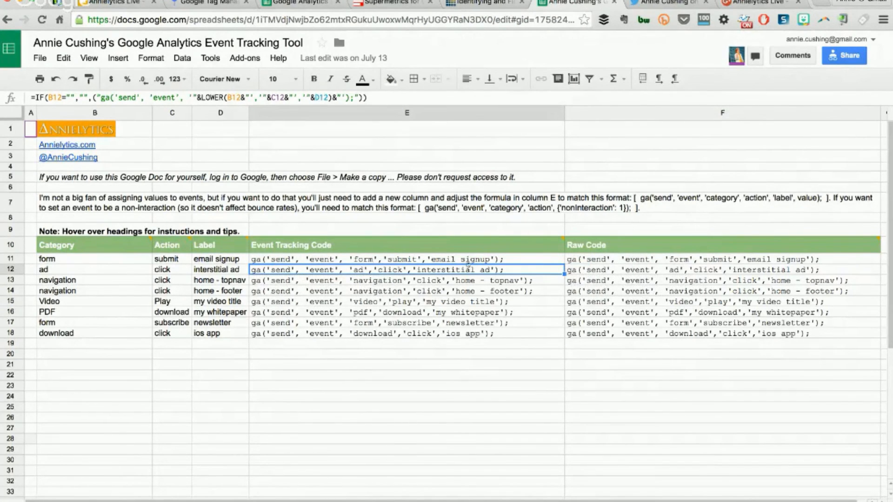
{"action": "left_click", "coordinate": [469, 259]}
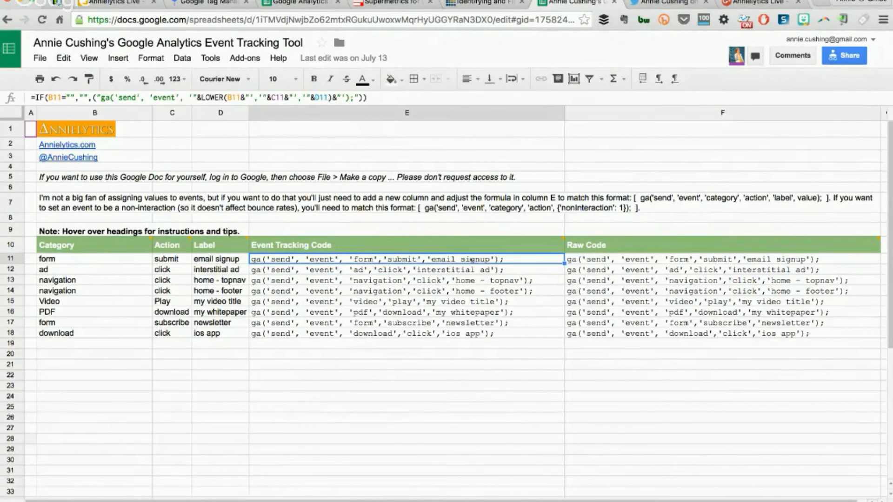
{"action": "key", "text": "ctrl+c"}
{"action": "left_click", "coordinate": [578, 356]}
{"action": "right_click", "coordinate": [578, 357]}
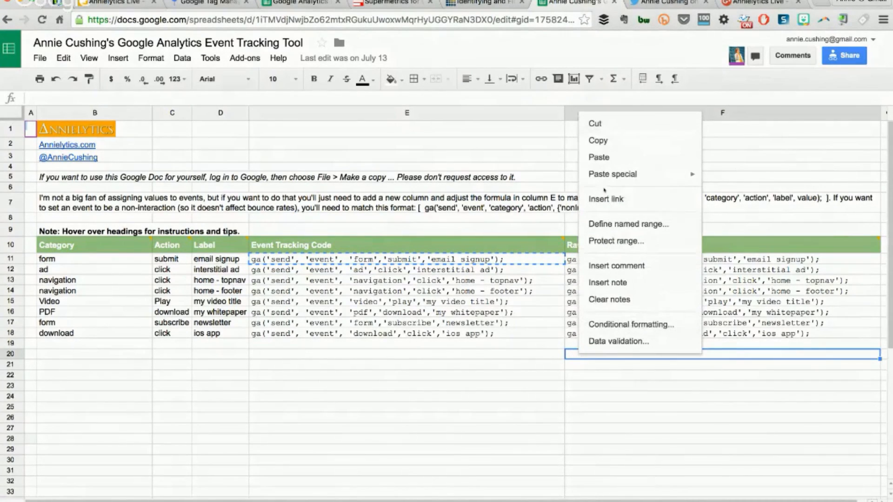
{"action": "mouse_move", "coordinate": [604, 179]}
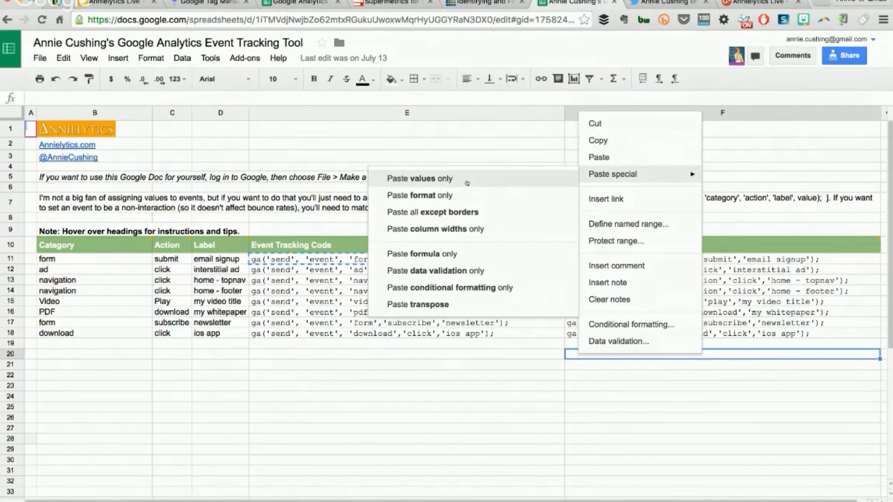
{"action": "left_click", "coordinate": [281, 261]}
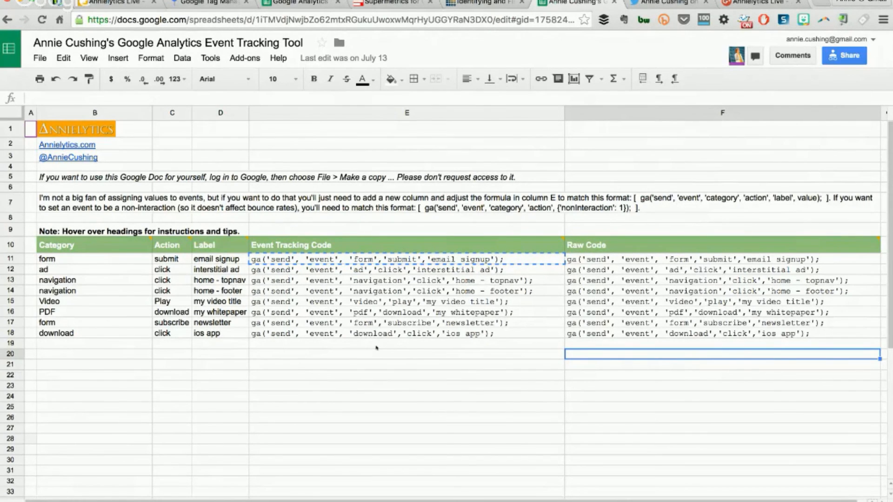
{"action": "left_click", "coordinate": [416, 384]}
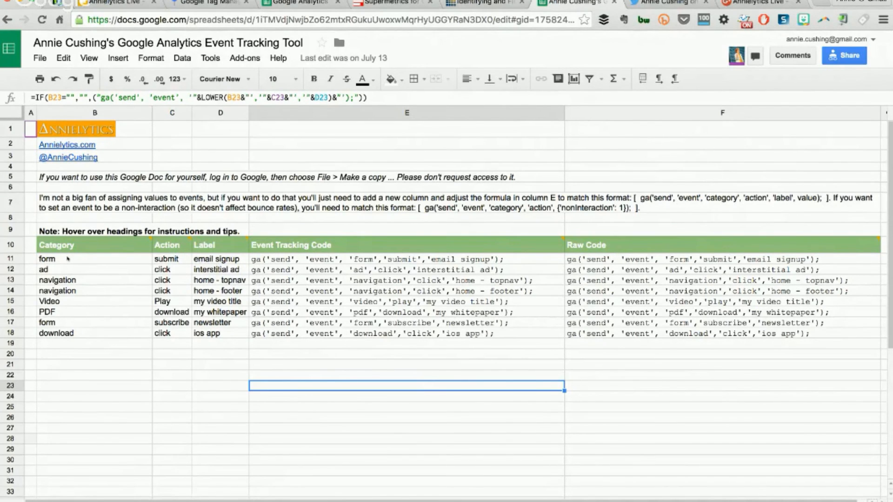
{"action": "mouse_move", "coordinate": [73, 251]}
{"action": "mouse_move", "coordinate": [94, 242]}
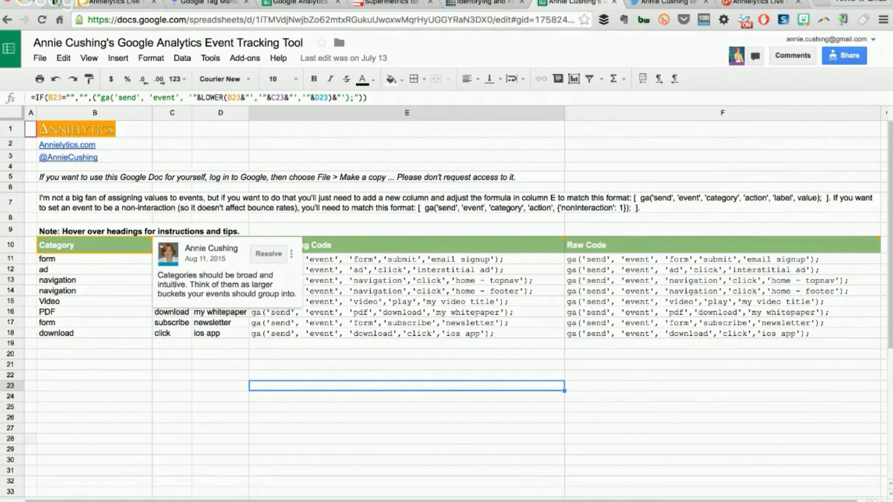
{"action": "mouse_move", "coordinate": [161, 246]}
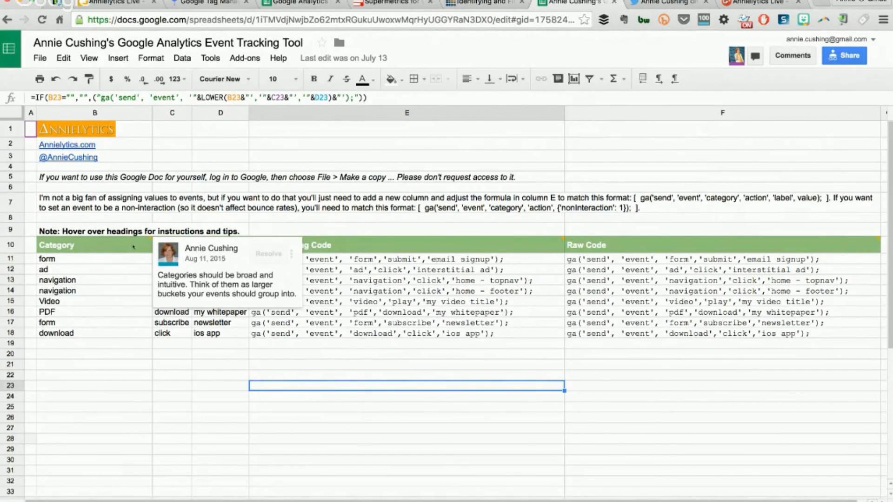
{"action": "left_click", "coordinate": [120, 205]}
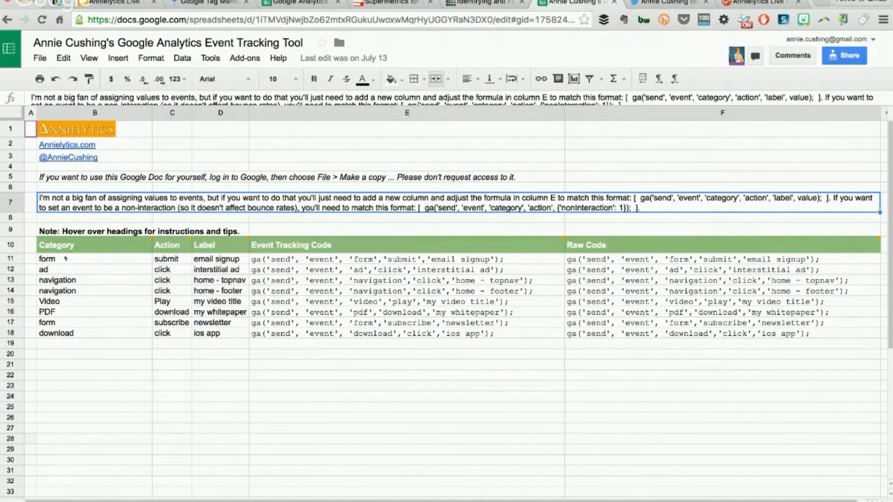
{"action": "left_click", "coordinate": [96, 259]}
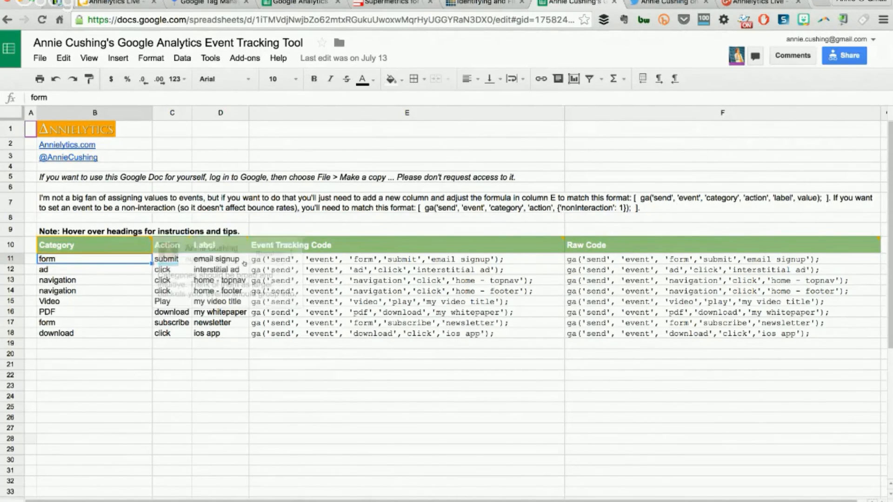
{"action": "mouse_move", "coordinate": [350, 250]}
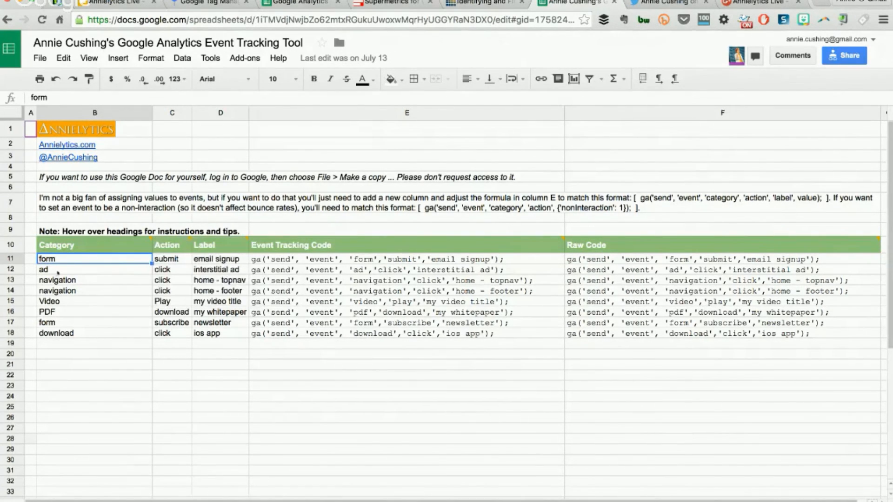
{"action": "left_click_drag", "start_coordinate": [63, 260], "coordinate": [72, 332]}
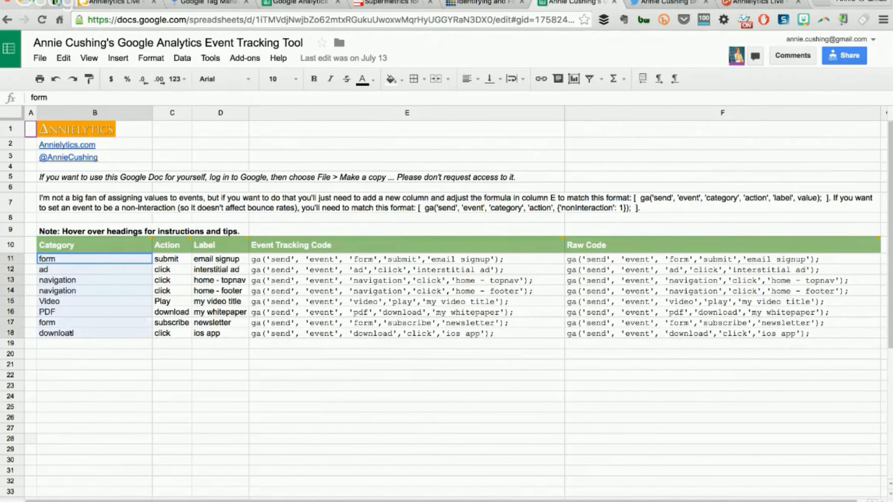
{"action": "left_click", "coordinate": [59, 269]}
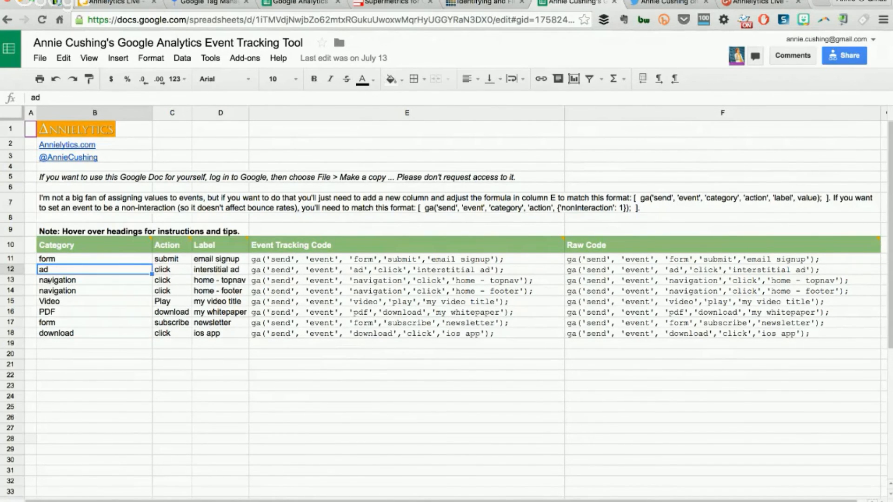
{"action": "left_click", "coordinate": [56, 314]}
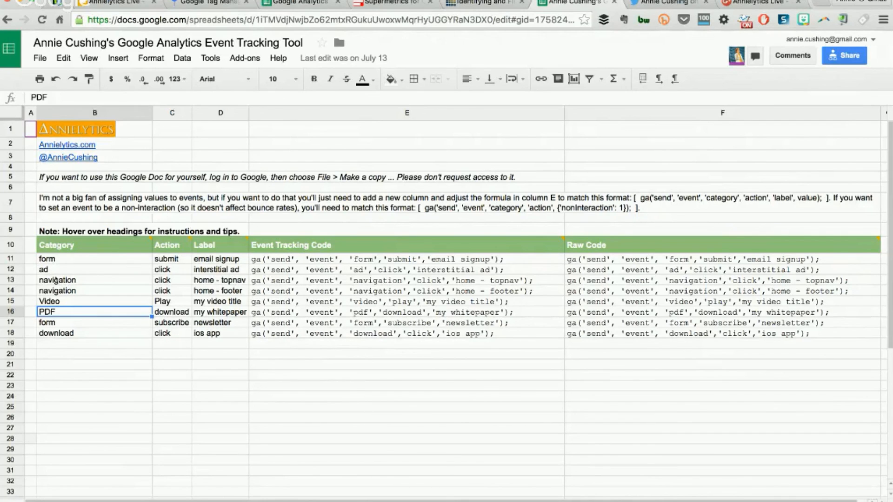
{"action": "left_click", "coordinate": [59, 334]}
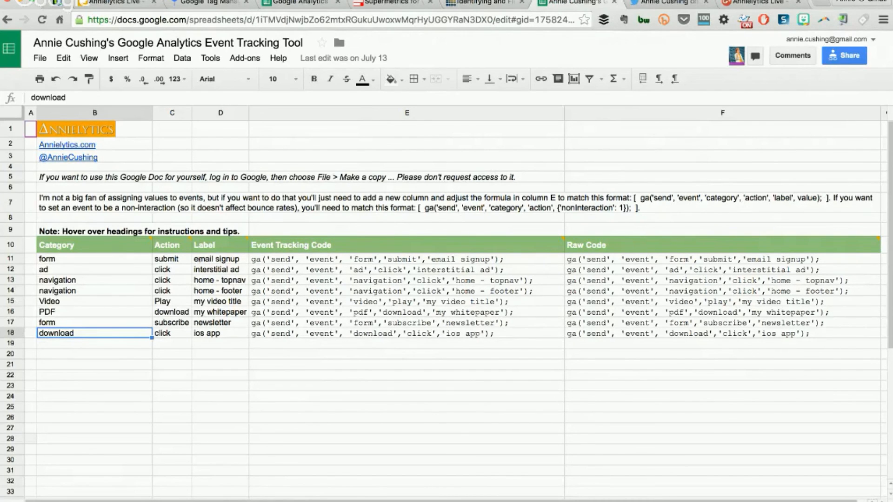
{"action": "left_click", "coordinate": [200, 261]}
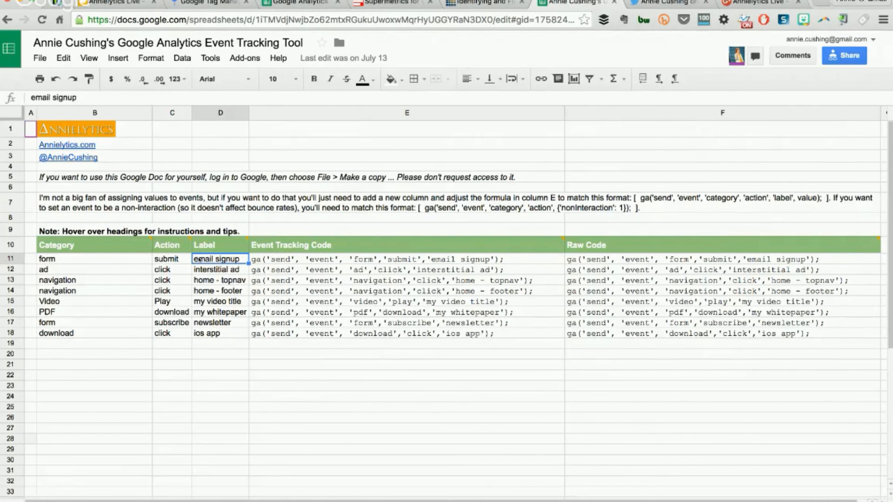
{"action": "left_click", "coordinate": [46, 311]}
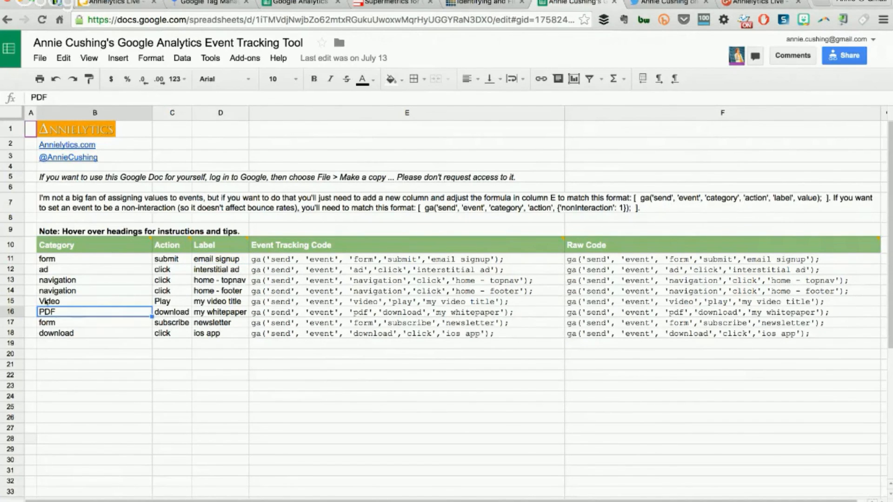
{"action": "left_click", "coordinate": [47, 302]}
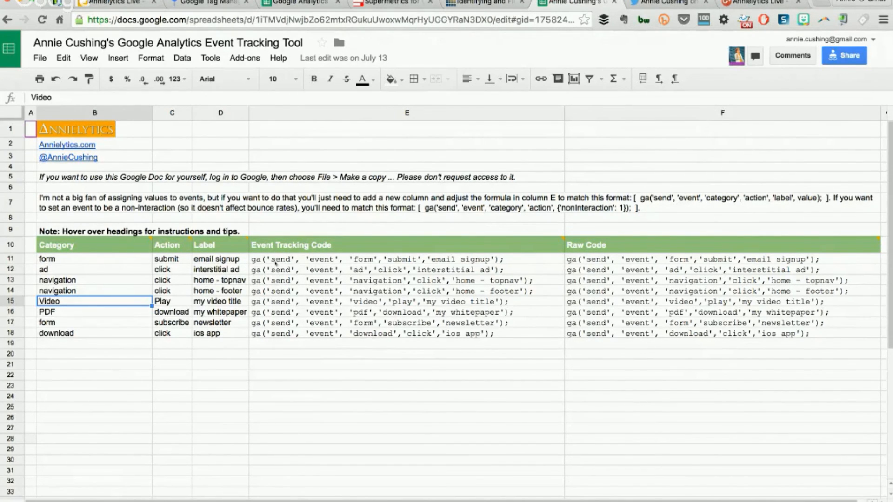
{"action": "left_click", "coordinate": [51, 314]}
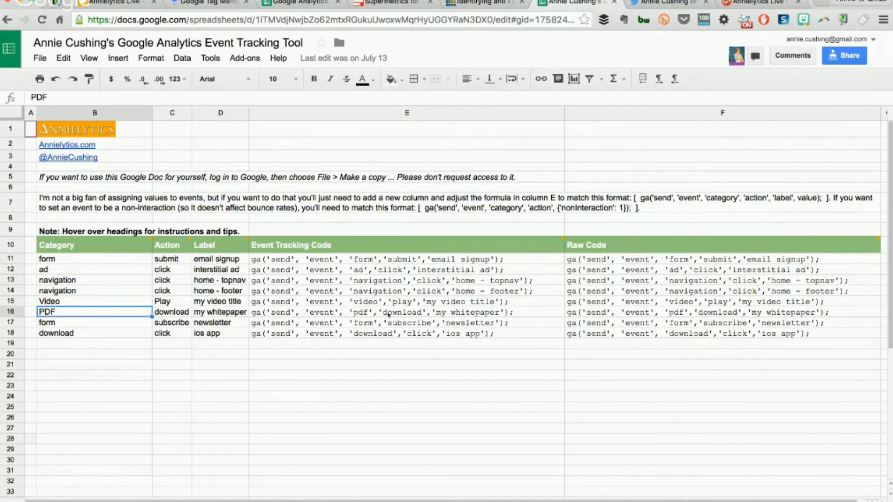
Inspect the tracking codes in E16 and E11's IF/LOWER formula without changing it
{"action": "left_click", "coordinate": [367, 315]}
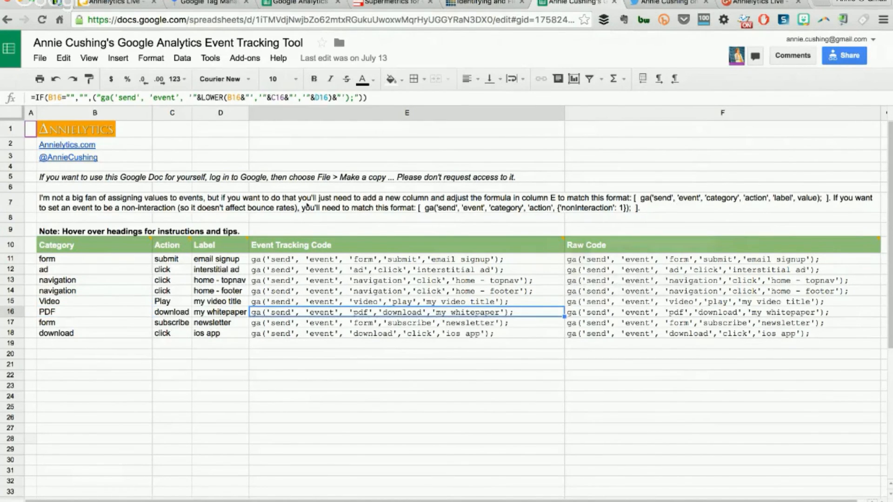
{"action": "left_click", "coordinate": [309, 261]}
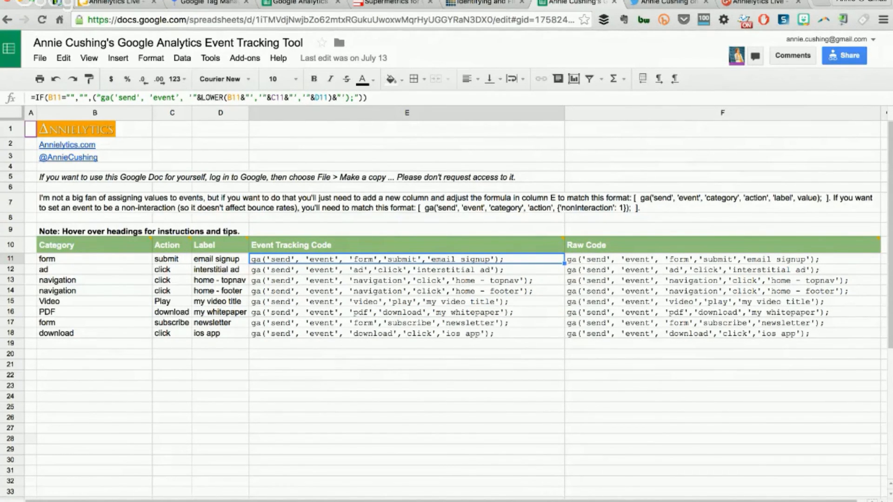
{"action": "double_click", "coordinate": [212, 98]}
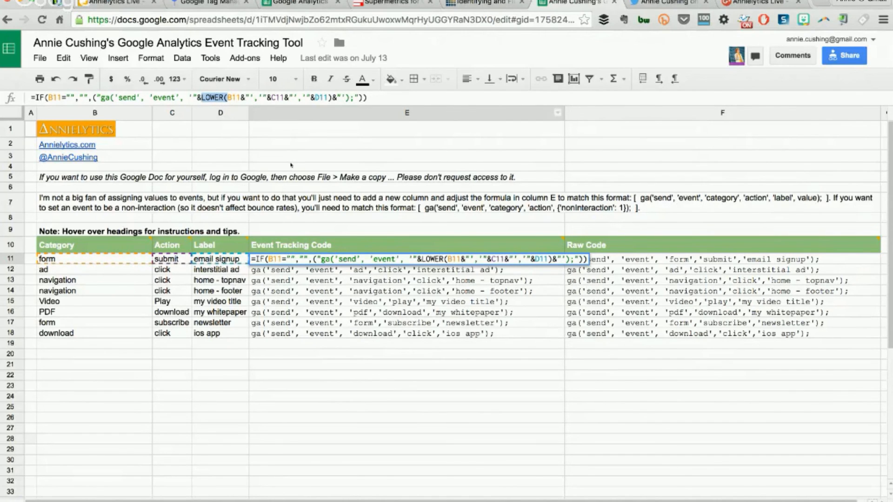
{"action": "key", "text": "Escape"}
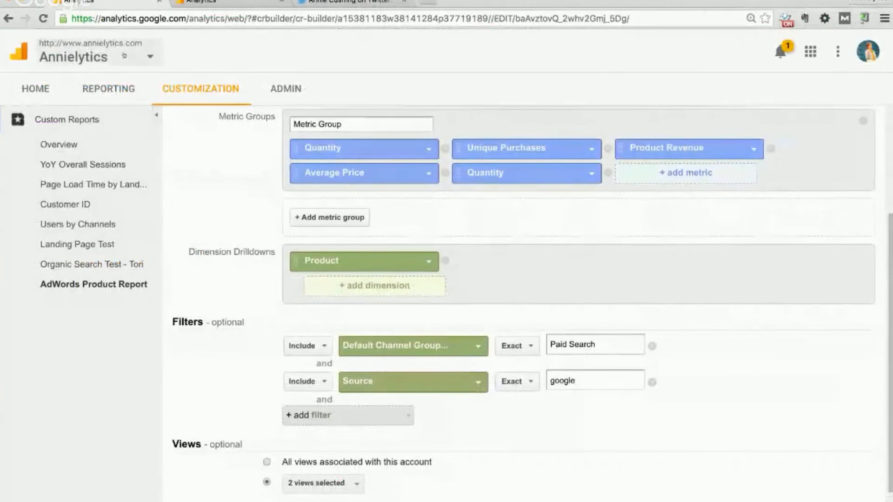
Set the Analytics report's start date to 1/1/15 and apply it
{"action": "left_click", "coordinate": [130, 89]}
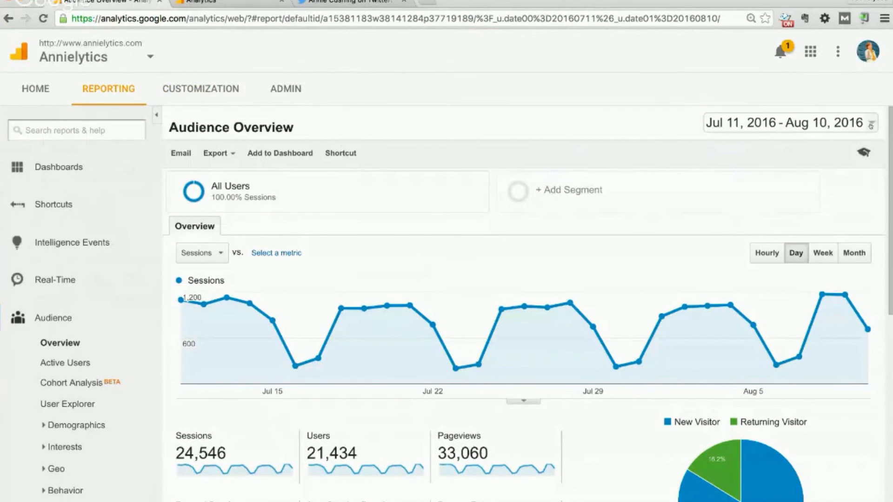
{"action": "left_click", "coordinate": [871, 124]}
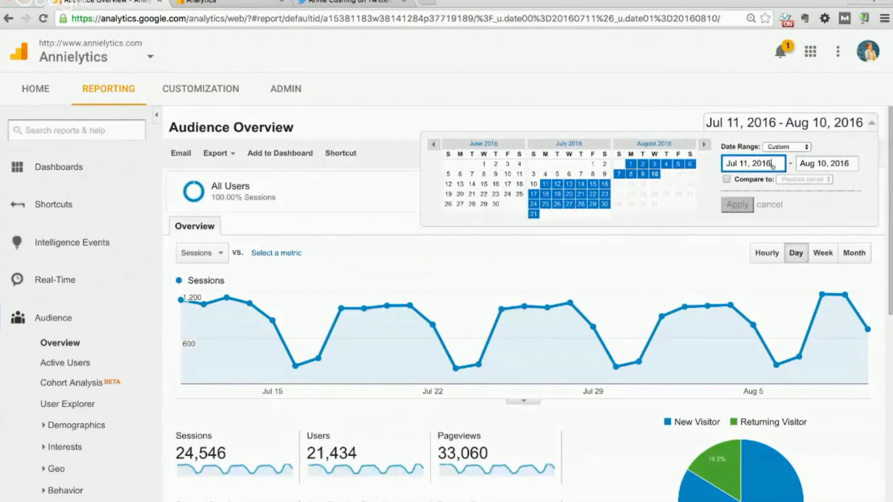
{"action": "left_click_drag", "start_coordinate": [772, 166], "coordinate": [674, 158]}
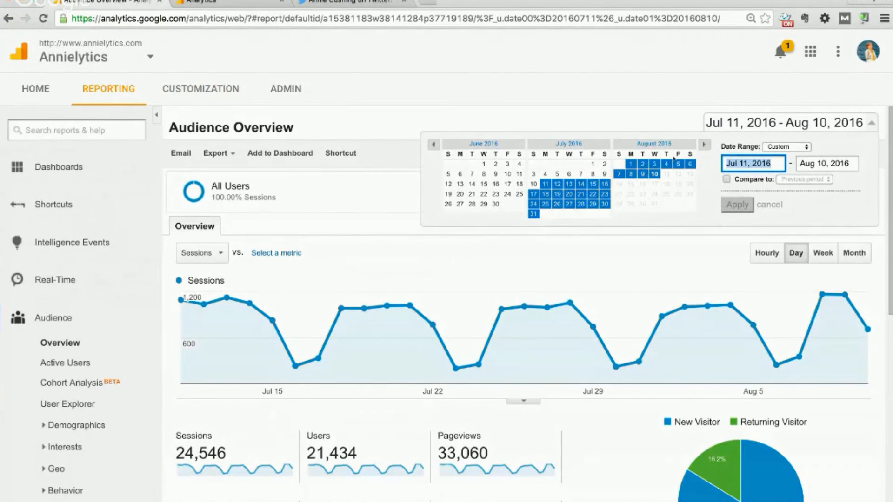
{"action": "type", "text": "1/1/1"}
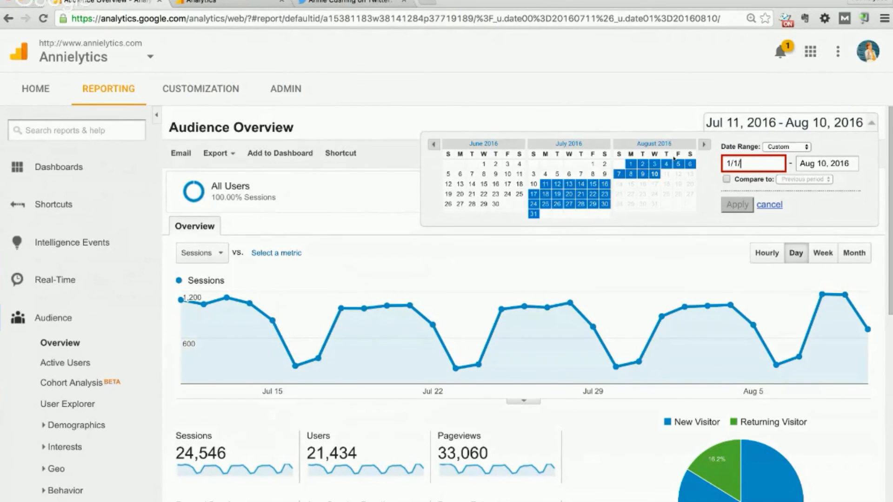
{"action": "type", "text": "5"}
{"action": "left_click", "coordinate": [737, 204]}
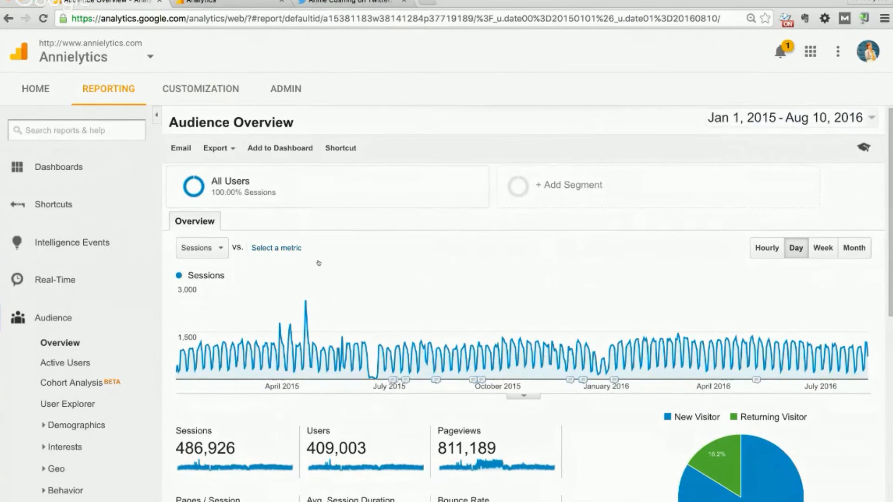
Search the reports for 'event' and open Top Events
{"action": "scroll", "coordinate": [284, 314], "scroll_direction": "down", "scroll_amount": 5}
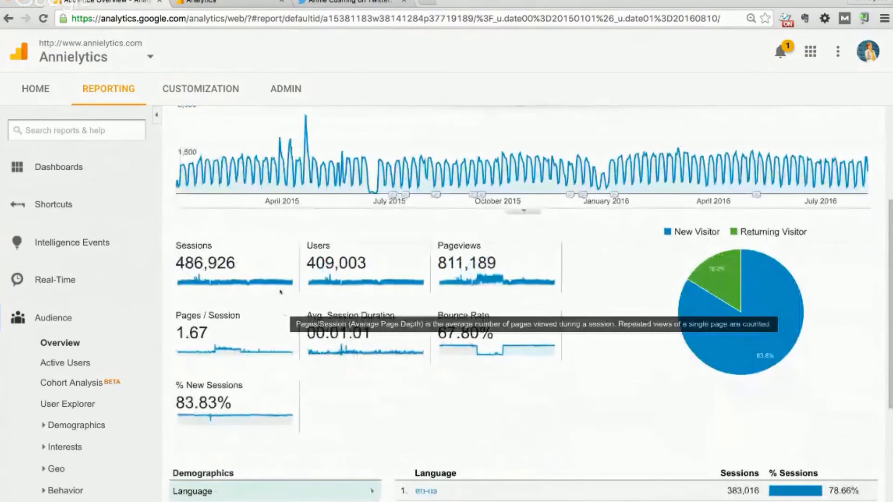
{"action": "scroll", "coordinate": [280, 292], "scroll_direction": "down", "scroll_amount": 4}
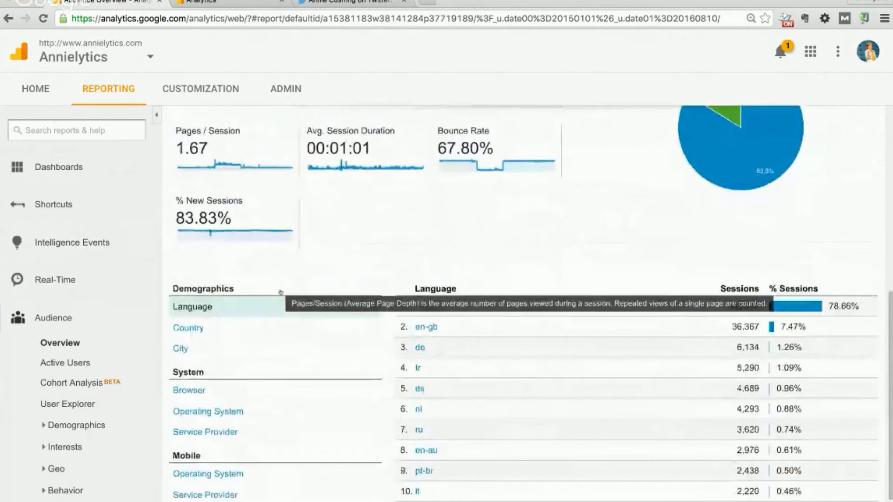
{"action": "left_click", "coordinate": [40, 129]}
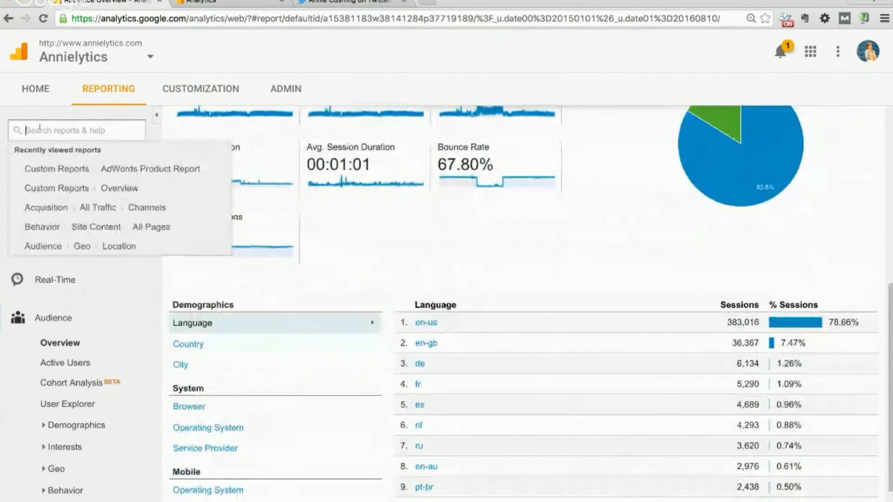
{"action": "type", "text": "event"}
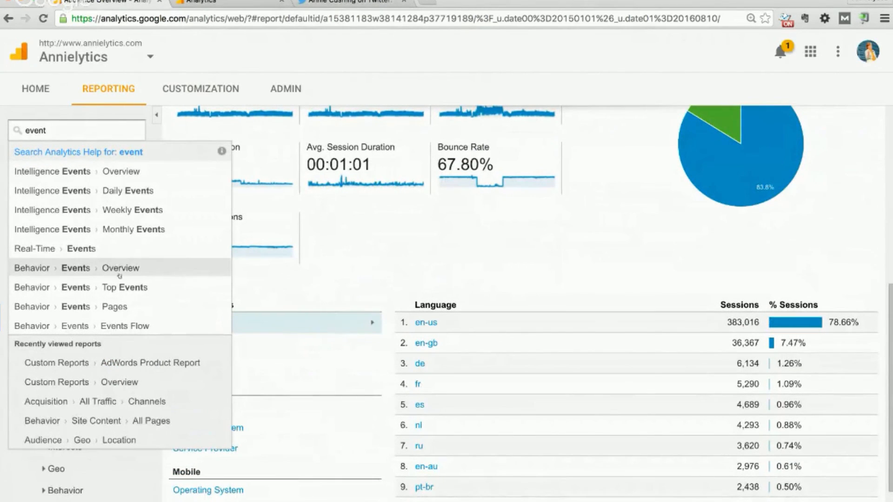
{"action": "left_click", "coordinate": [119, 289]}
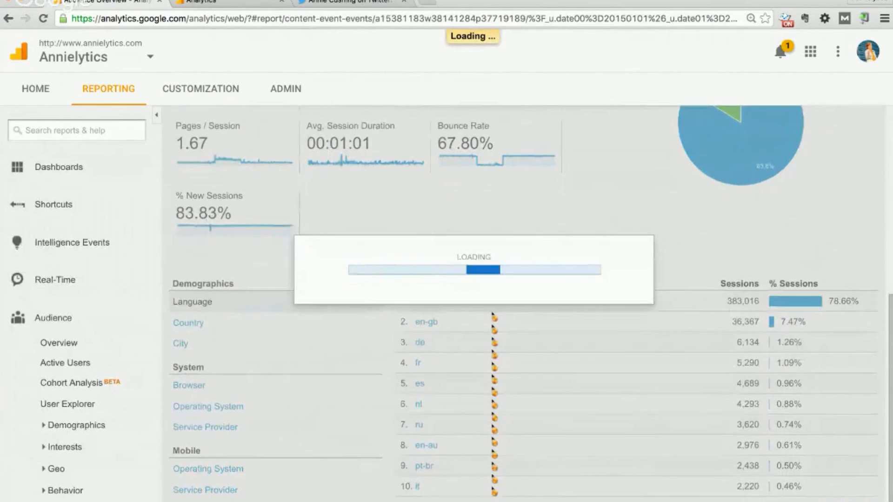
Drill into the Membership plans category, then navigate back to the Top Events report
{"action": "scroll", "coordinate": [491, 314], "scroll_direction": "down", "scroll_amount": 6}
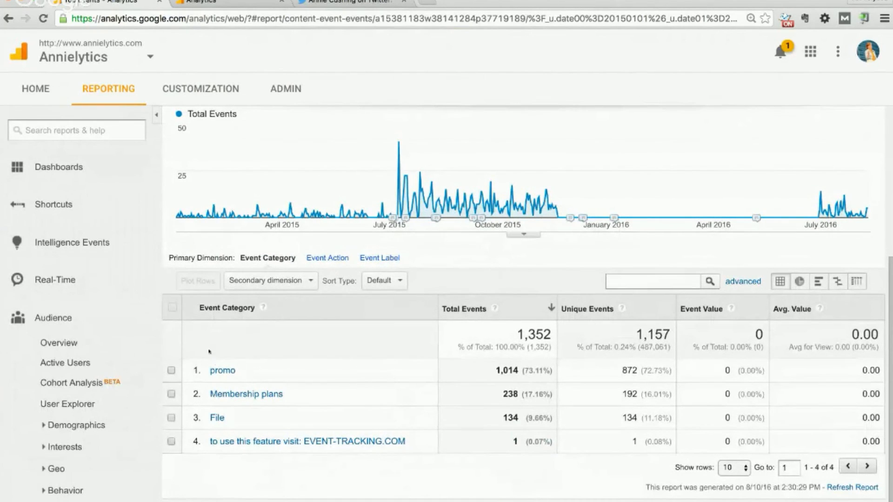
{"action": "left_click", "coordinate": [214, 395]}
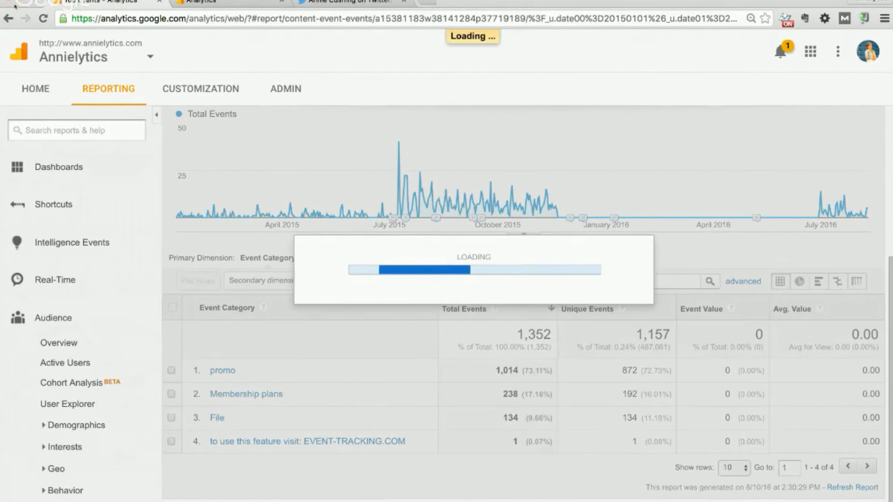
{"action": "left_click", "coordinate": [8, 19]}
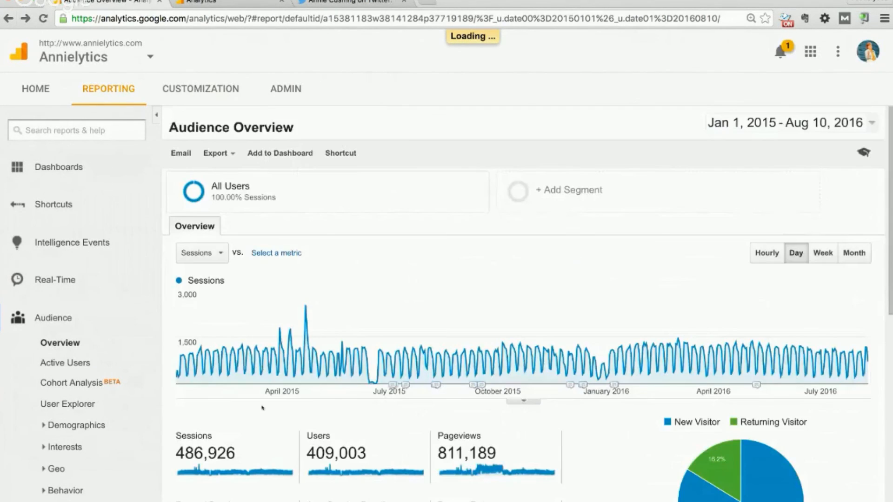
{"action": "scroll", "coordinate": [263, 408], "scroll_direction": "down", "scroll_amount": 9}
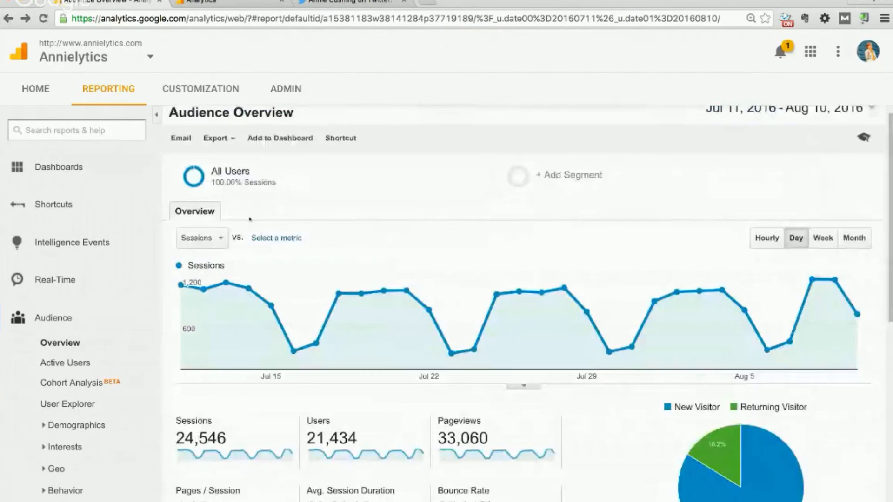
{"action": "scroll", "coordinate": [250, 258], "scroll_direction": "up", "scroll_amount": 1}
{"action": "scroll", "coordinate": [249, 258], "scroll_direction": "down", "scroll_amount": 8}
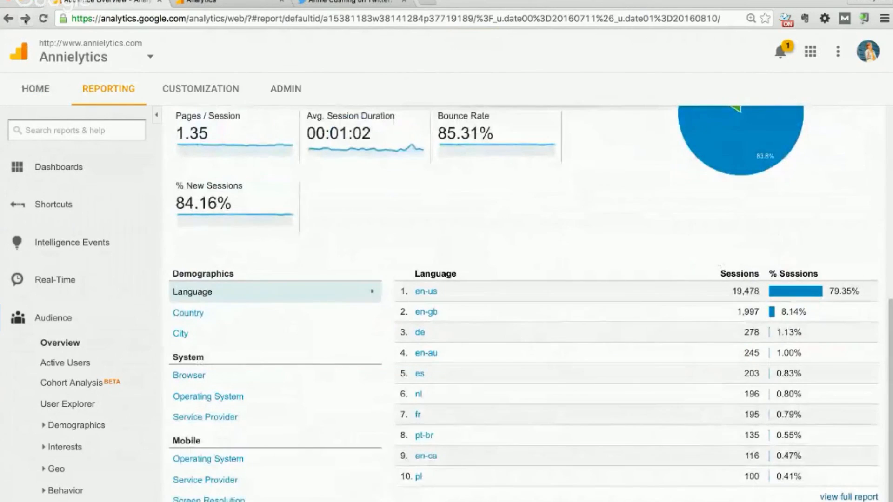
{"action": "left_click", "coordinate": [26, 19]}
{"action": "left_click", "coordinate": [26, 19]}
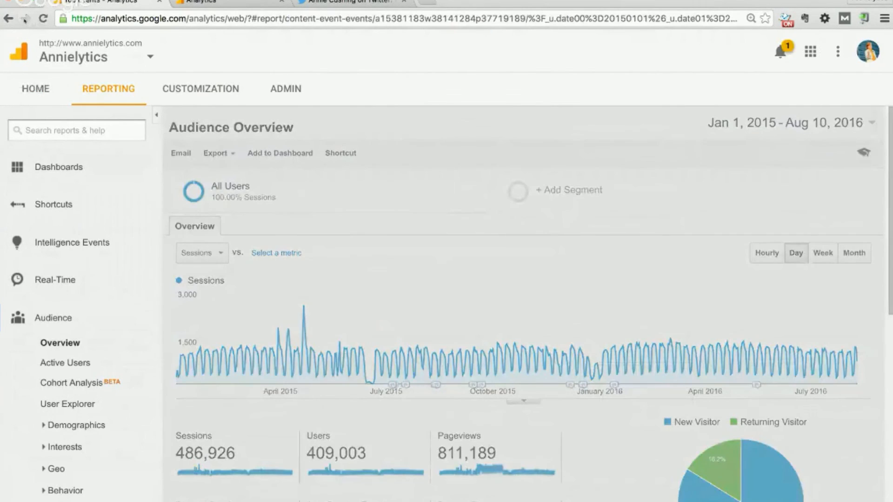
{"action": "scroll", "coordinate": [315, 424], "scroll_direction": "down", "scroll_amount": 5}
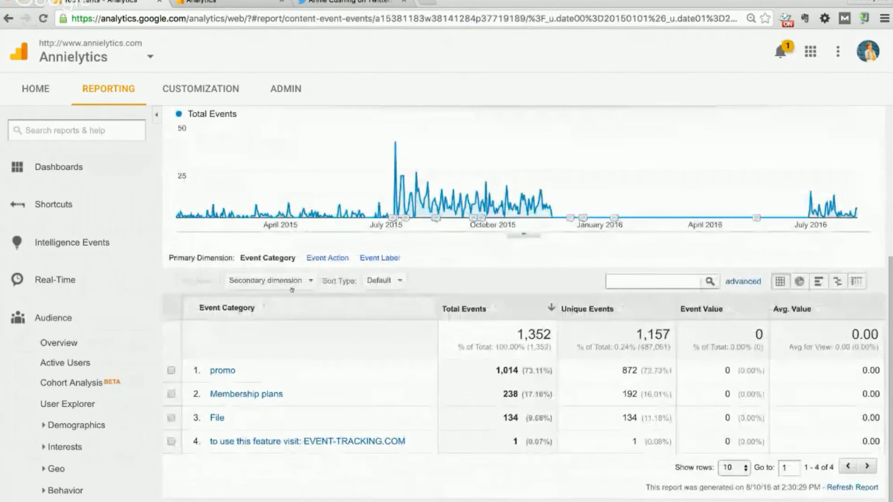
Show events by Event Action, then switch back to Event Category
{"action": "left_click", "coordinate": [327, 258]}
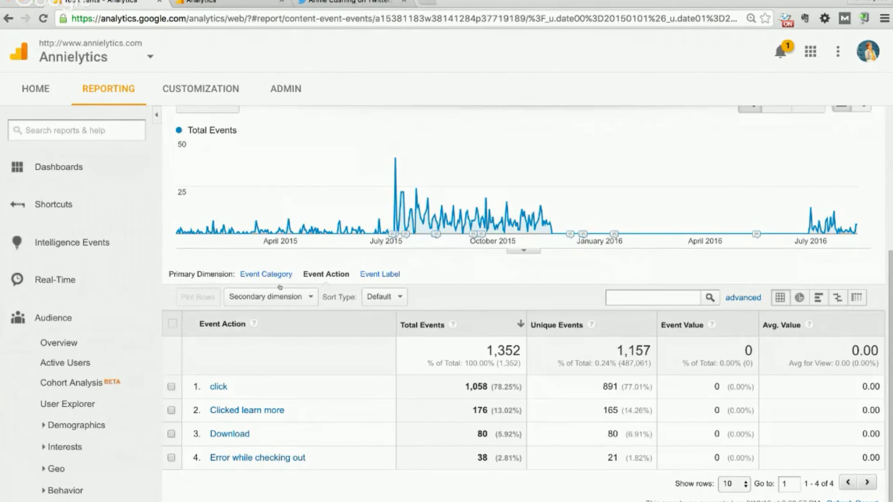
{"action": "left_click", "coordinate": [260, 273]}
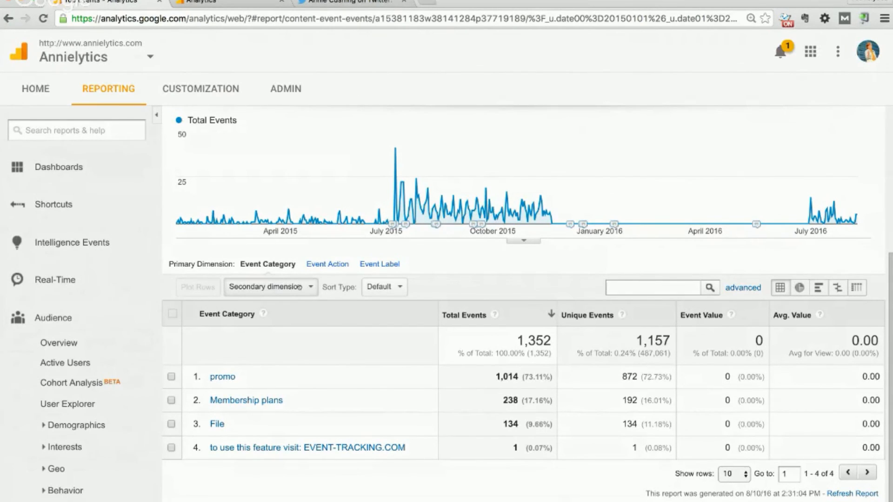
{"action": "left_click", "coordinate": [300, 287]}
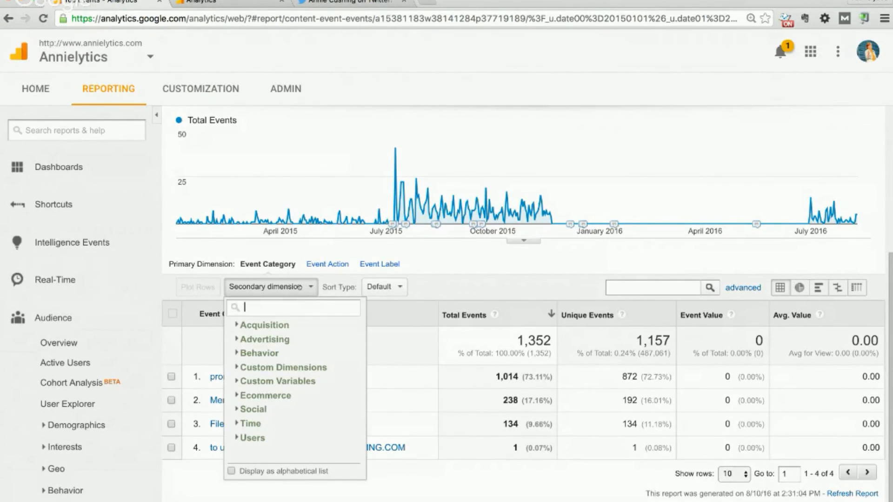
Add Page as the secondary dimension, review the page paths, then return to the spreadsheet
{"action": "type", "text": "page"}
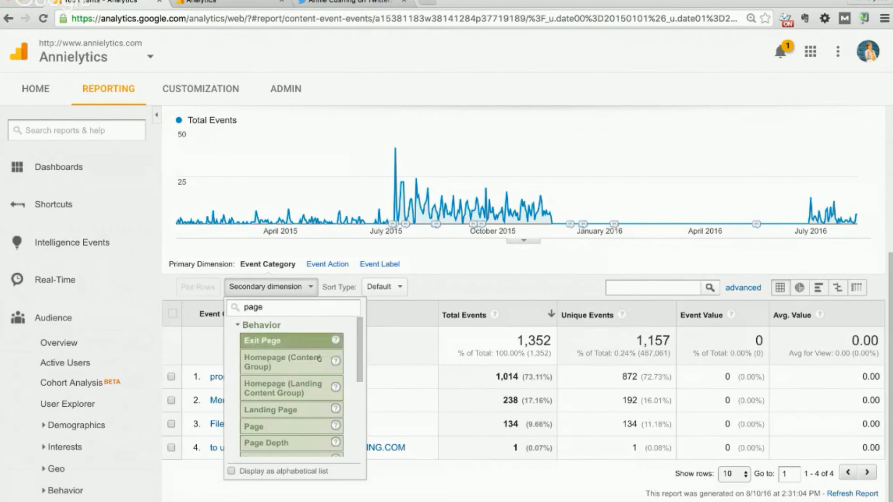
{"action": "scroll", "coordinate": [321, 370], "scroll_direction": "down", "scroll_amount": 5}
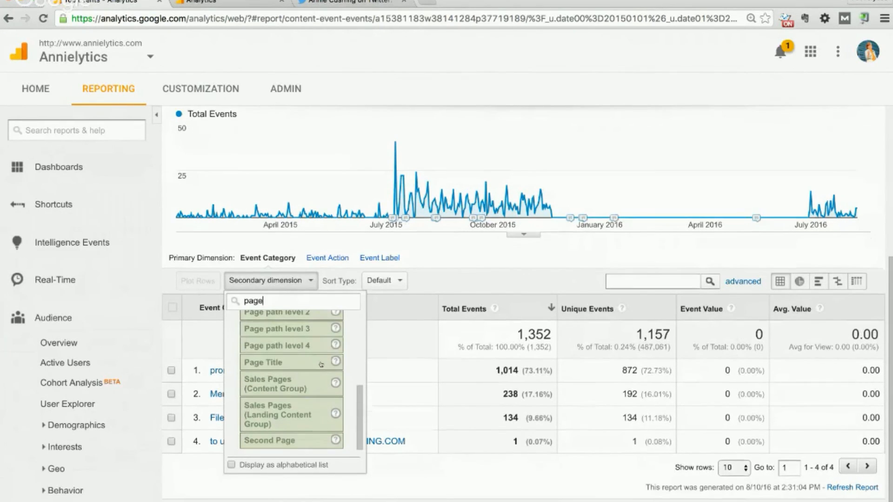
{"action": "scroll", "coordinate": [321, 370], "scroll_direction": "up", "scroll_amount": 3}
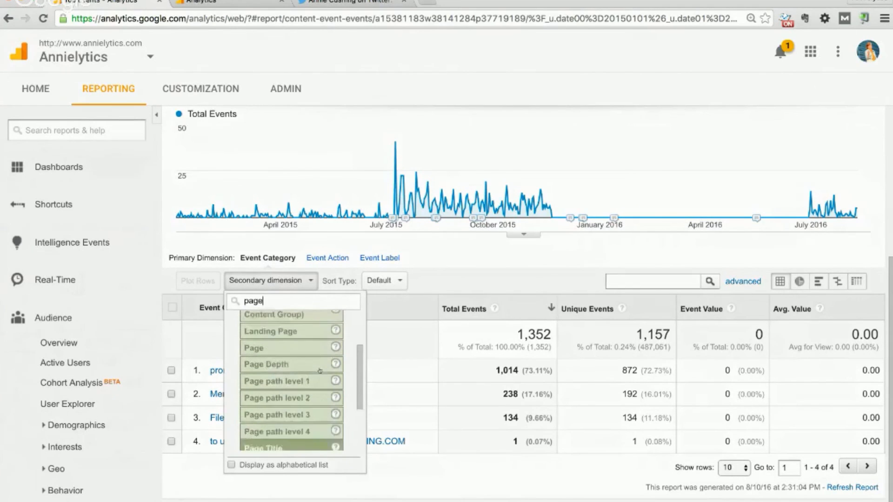
{"action": "left_click", "coordinate": [289, 352]}
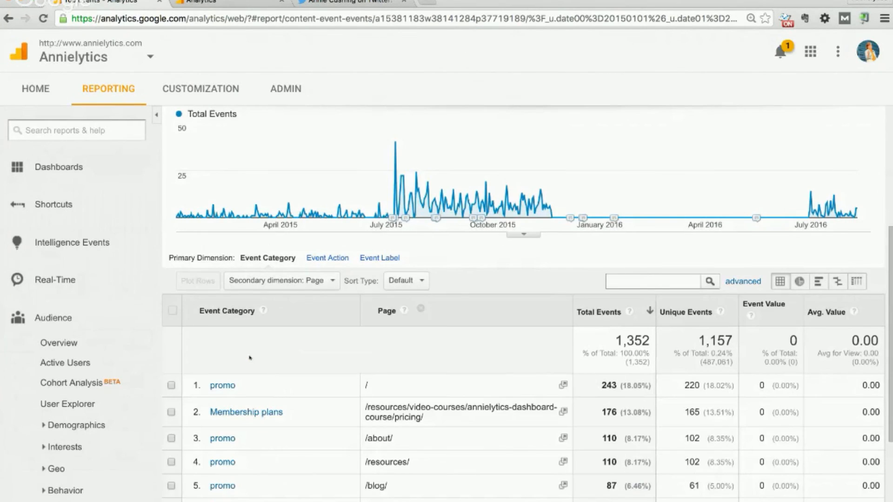
{"action": "scroll", "coordinate": [343, 403], "scroll_direction": "down", "scroll_amount": 3}
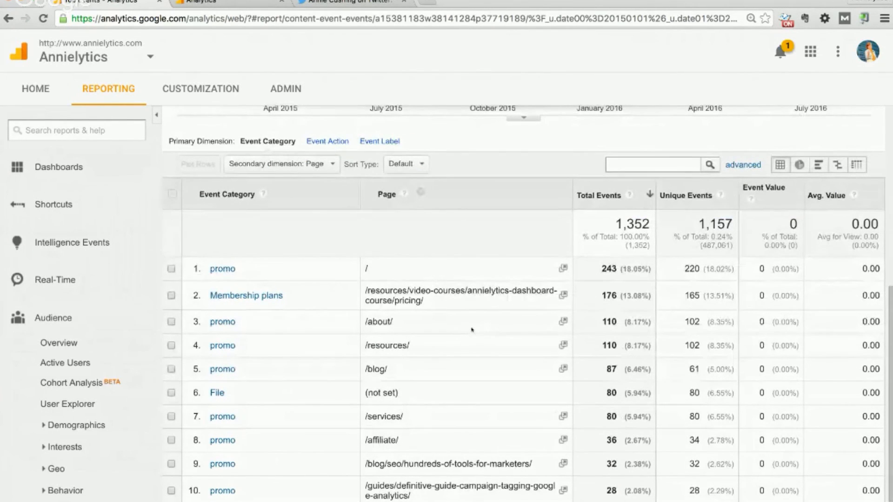
{"action": "scroll", "coordinate": [472, 330], "scroll_direction": "down", "scroll_amount": 1}
{"action": "scroll", "coordinate": [471, 330], "scroll_direction": "down", "scroll_amount": 1}
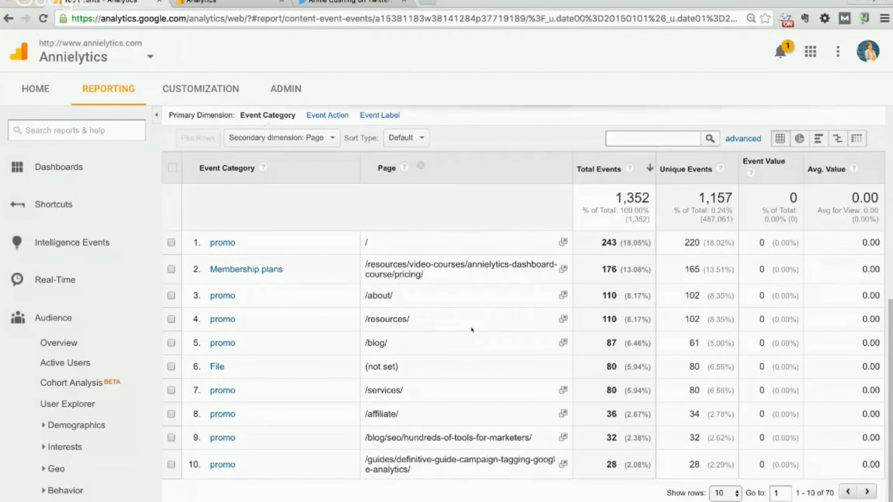
{"action": "key", "text": "super+grave"}
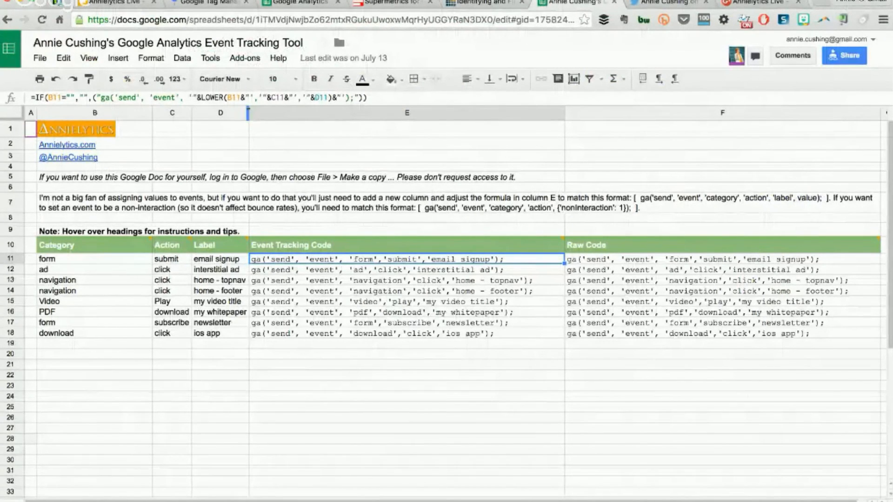
Widen the Label column D so labels like D11's email signup fit, then bring up the slides
{"action": "left_click_drag", "start_coordinate": [249, 113], "coordinate": [300, 113]}
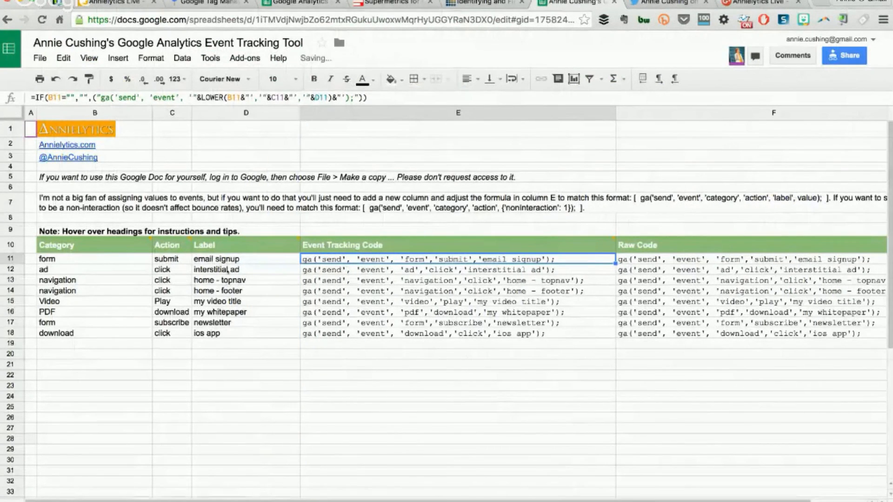
{"action": "left_click", "coordinate": [223, 262]}
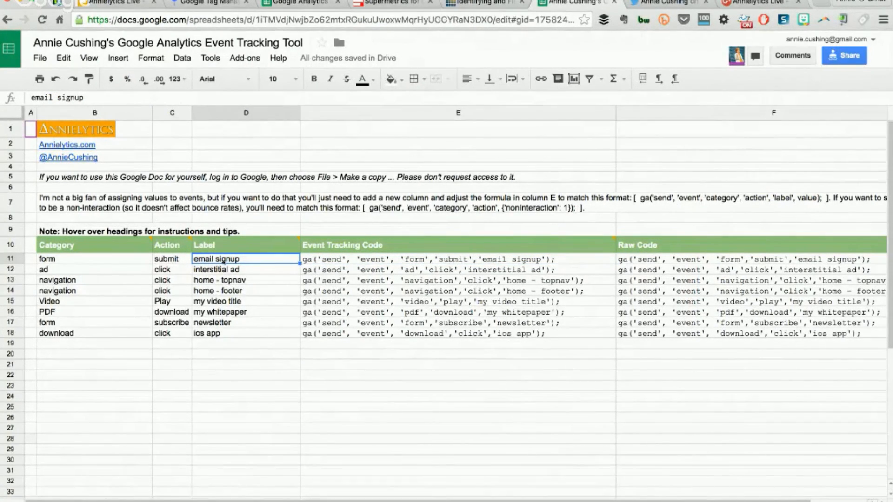
{"action": "key", "text": "super+grave"}
{"action": "key", "text": "super+grave"}
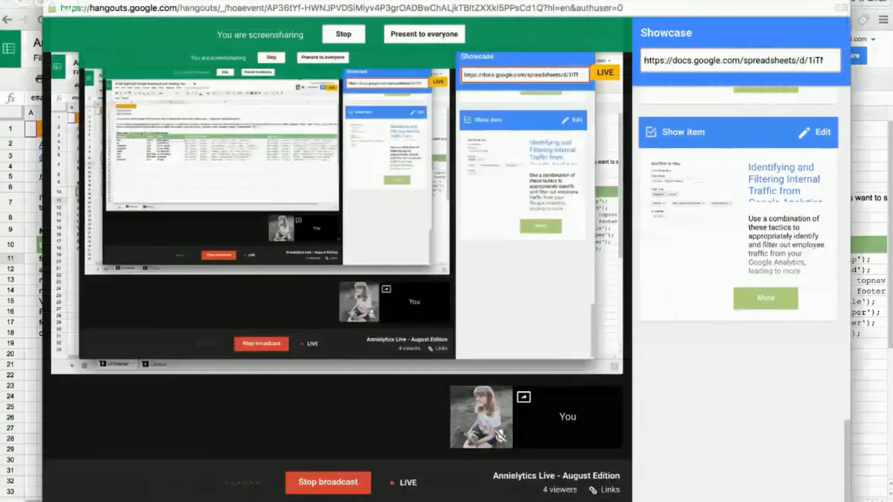
{"action": "key", "text": "super+grave"}
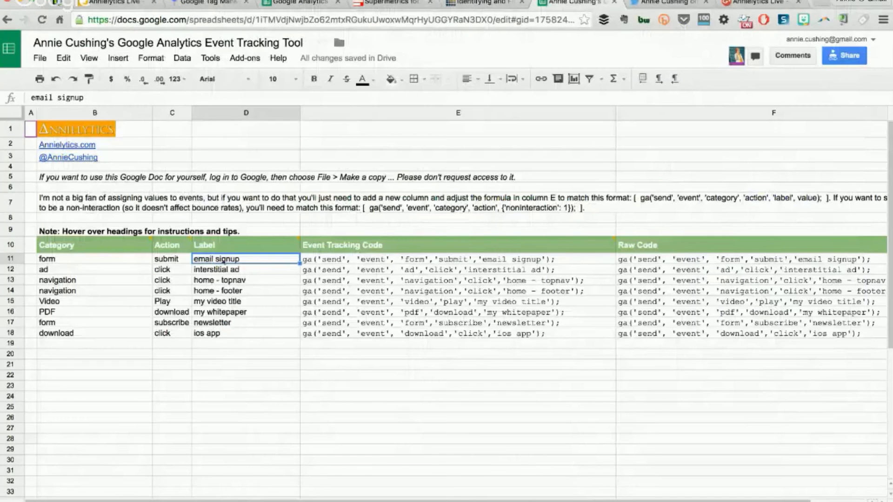
{"action": "left_click", "coordinate": [126, 3]}
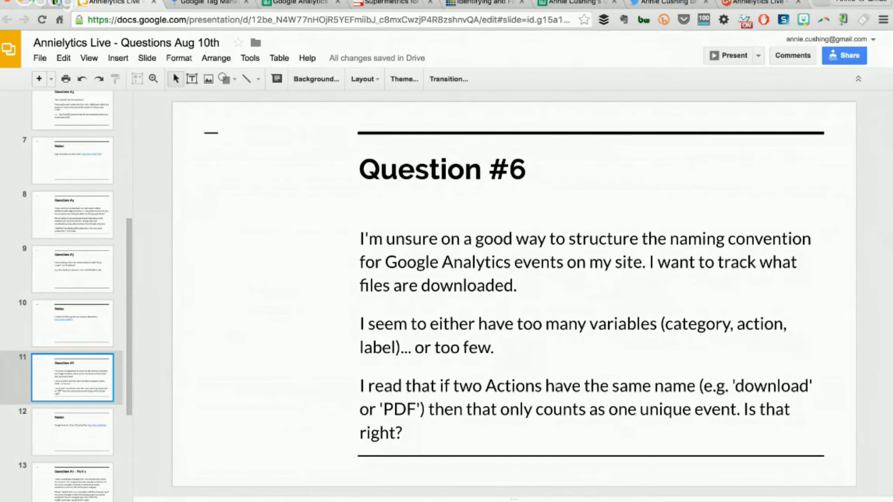
Compare the Analytics event report with the slides, then move to Question #7 – Part 1
{"action": "key", "text": "super+grave"}
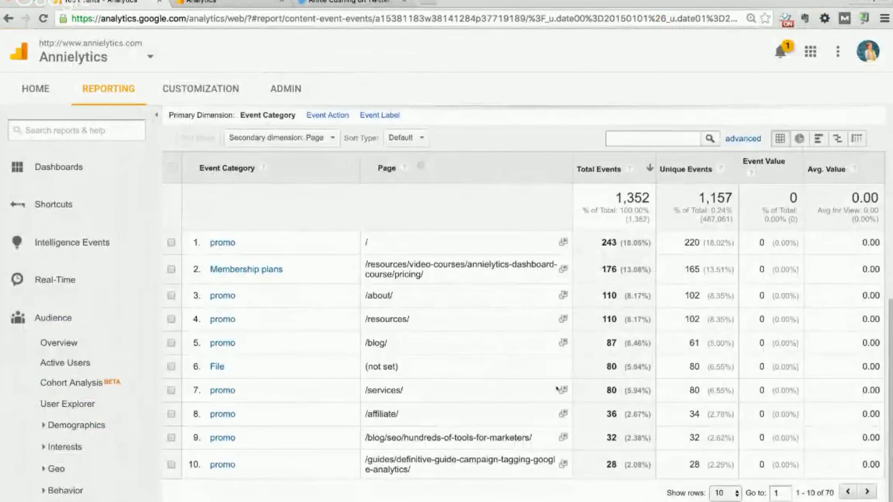
{"action": "key", "text": "super+grave"}
{"action": "key", "text": "super+grave"}
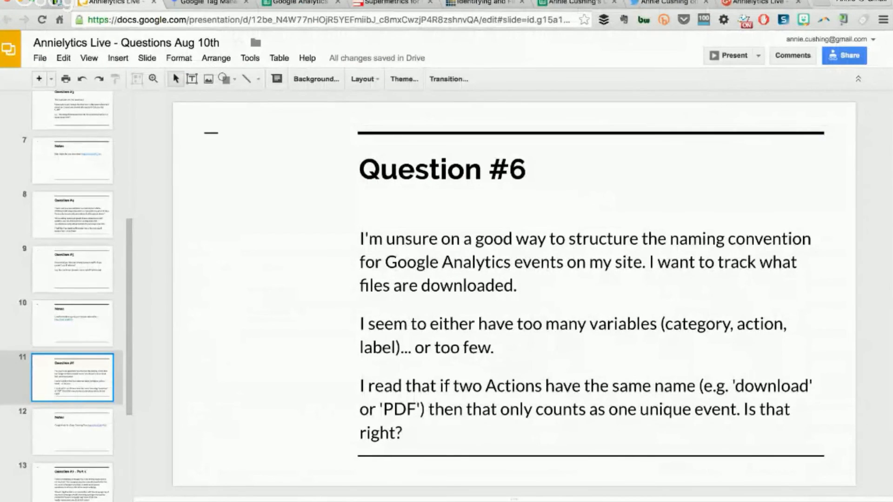
{"action": "key", "text": "super+grave"}
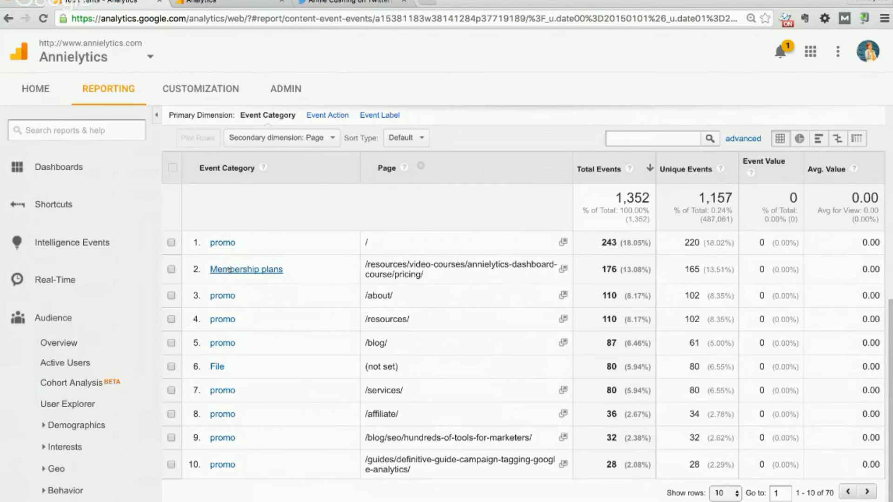
{"action": "key", "text": "super+grave"}
{"action": "key", "text": "super+grave"}
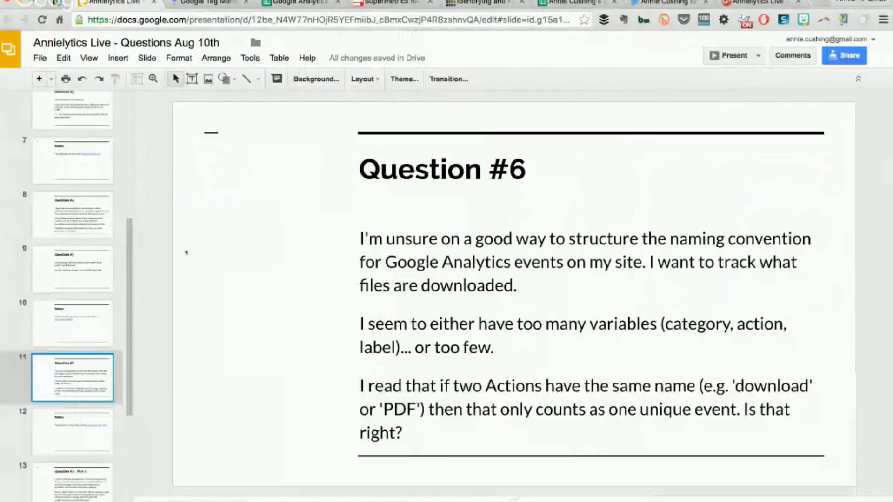
{"action": "key", "text": "Down"}
{"action": "key", "text": "Down"}
{"action": "key", "text": "Down"}
{"action": "key", "text": "Up"}
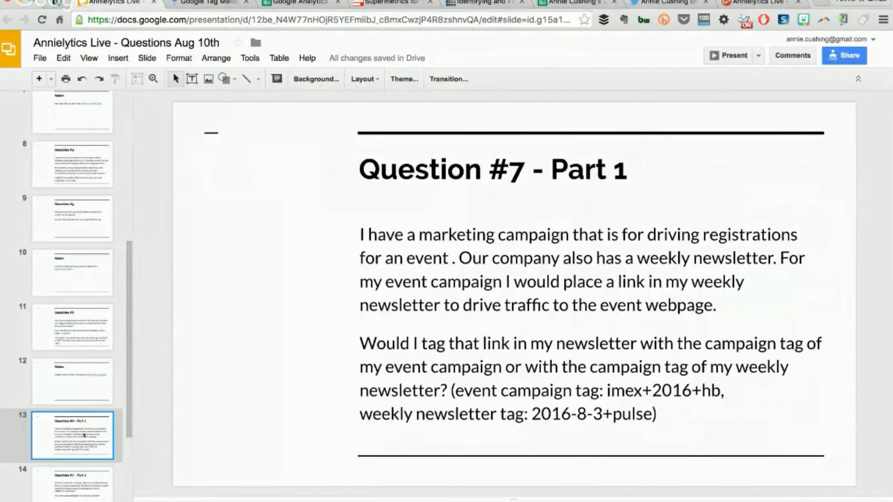
Step through Question #7 Part 2, Question #8 and Part 1, ending on Part 2
{"action": "left_click", "coordinate": [70, 479]}
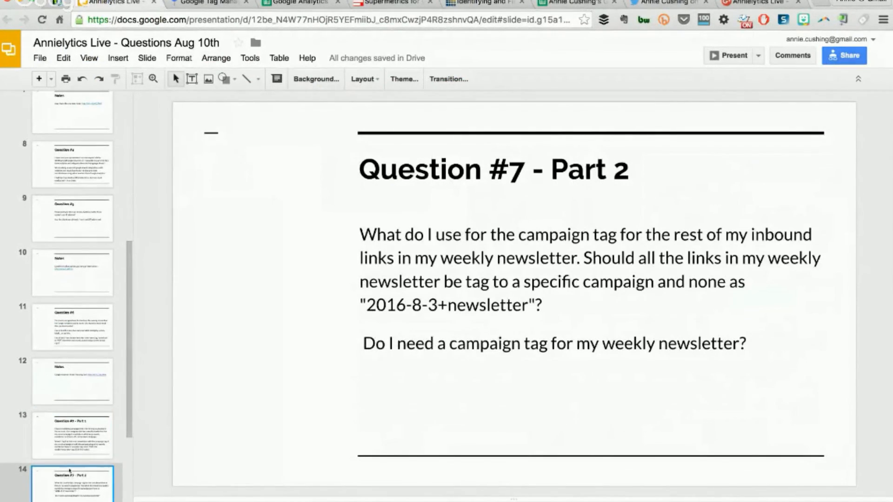
{"action": "left_click_drag", "start_coordinate": [129, 409], "coordinate": [129, 473]}
{"action": "left_click", "coordinate": [51, 402]}
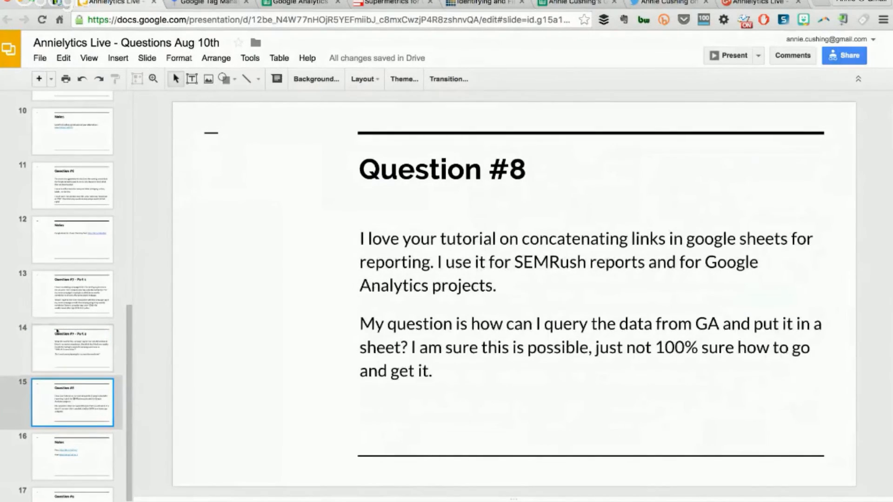
{"action": "left_click", "coordinate": [71, 285]}
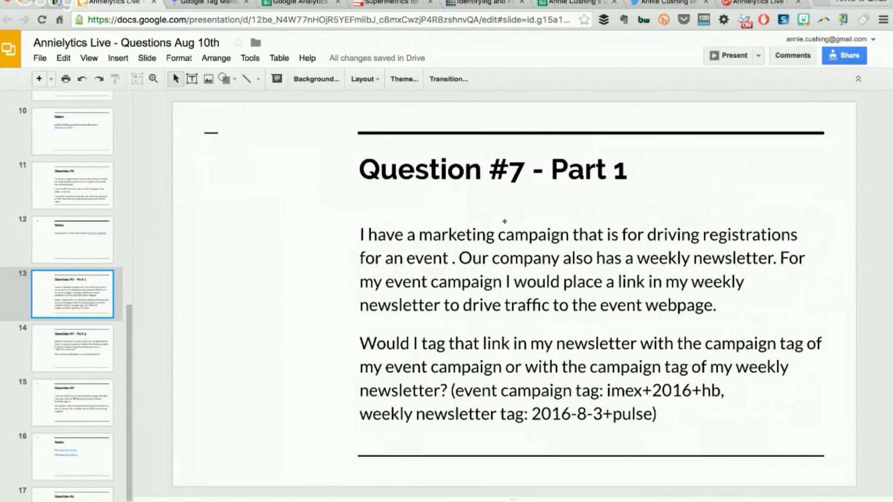
{"action": "key", "text": "Down"}
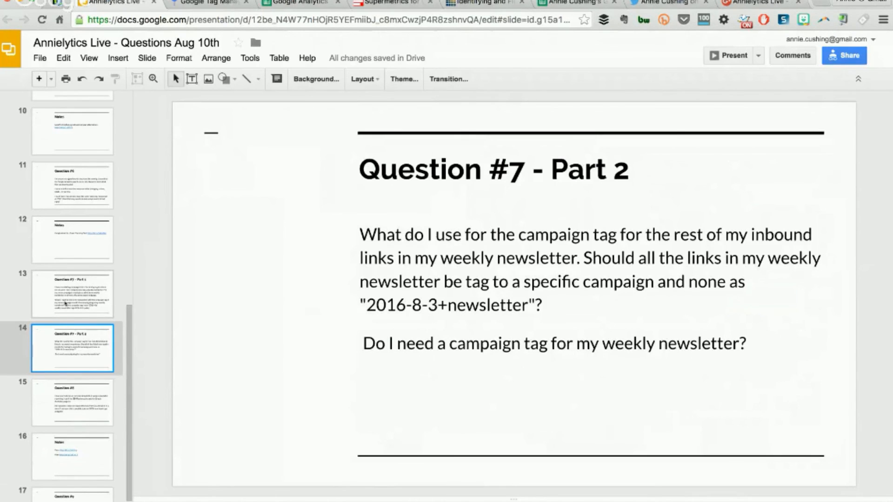
Select the slide 13 thumbnail to show Question #7 – Part 1 again
{"action": "left_click", "coordinate": [65, 303]}
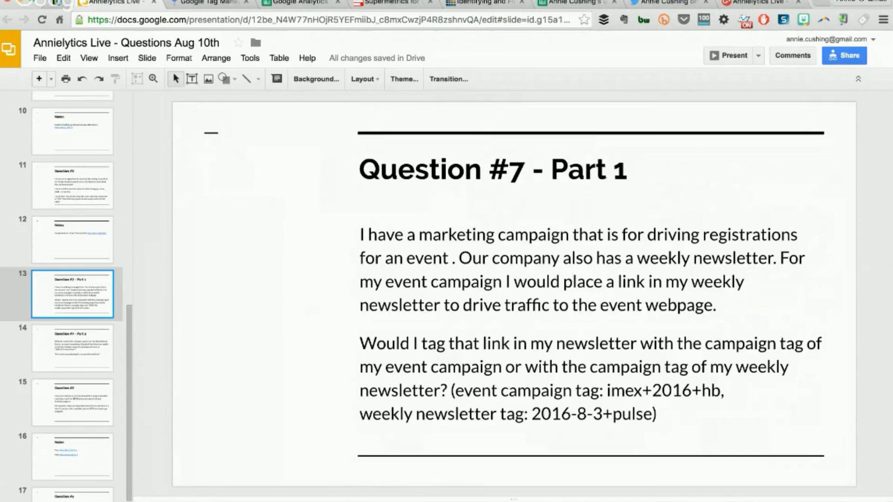
Search 'campaign tagging' in a new tab, open the Annielytics Definitive Guide result, and select its URL
{"action": "left_click", "coordinate": [821, 2]}
{"action": "type", "text": "c"}
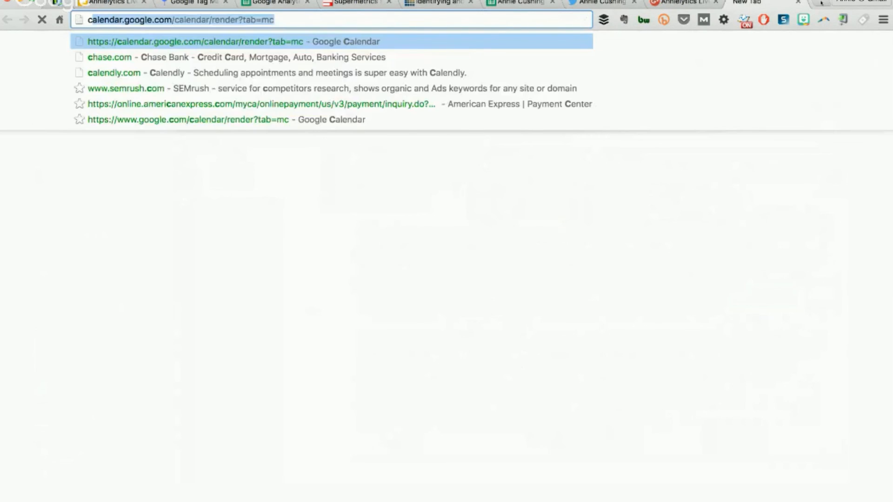
{"action": "type", "text": "ampaign tagging"}
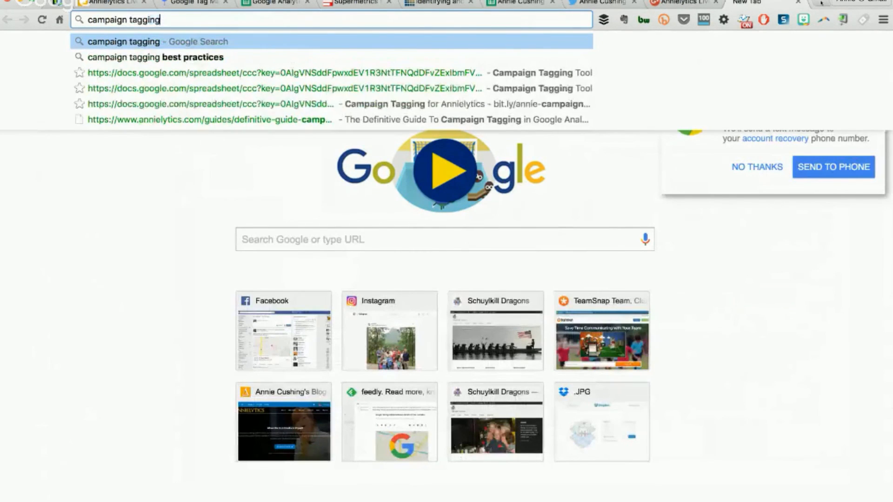
{"action": "key", "text": "Return"}
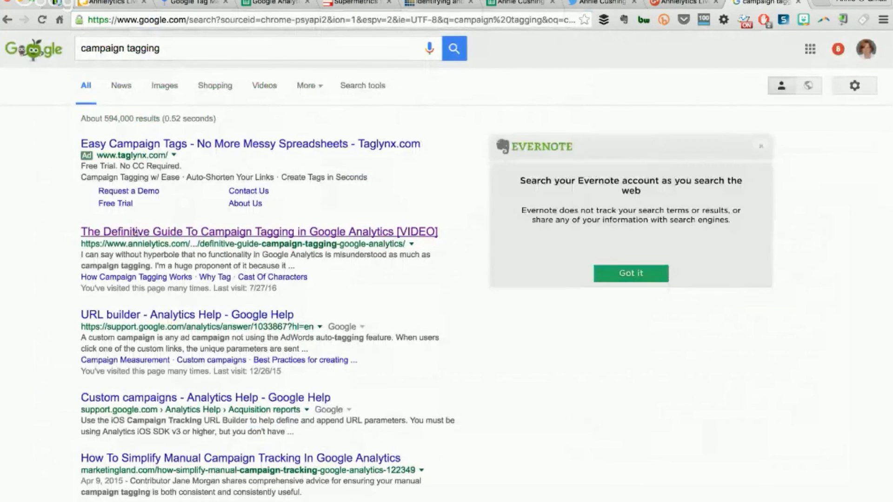
{"action": "left_click", "coordinate": [134, 232]}
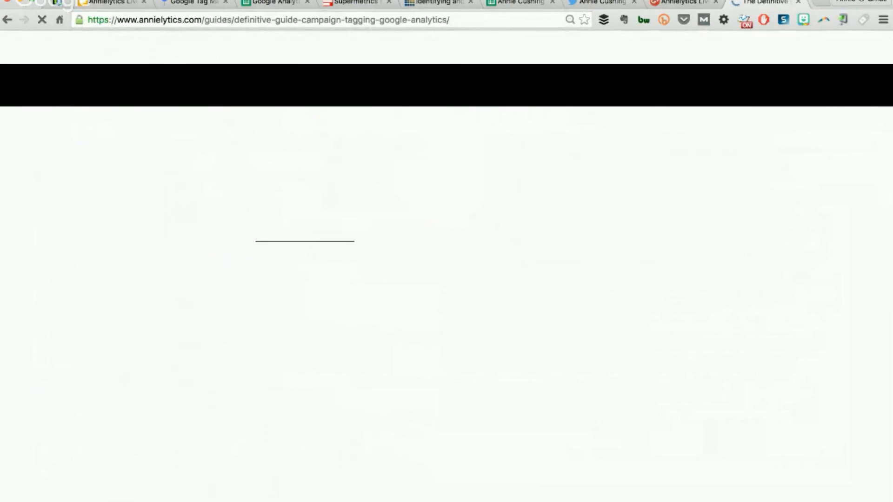
{"action": "left_click", "coordinate": [226, 20]}
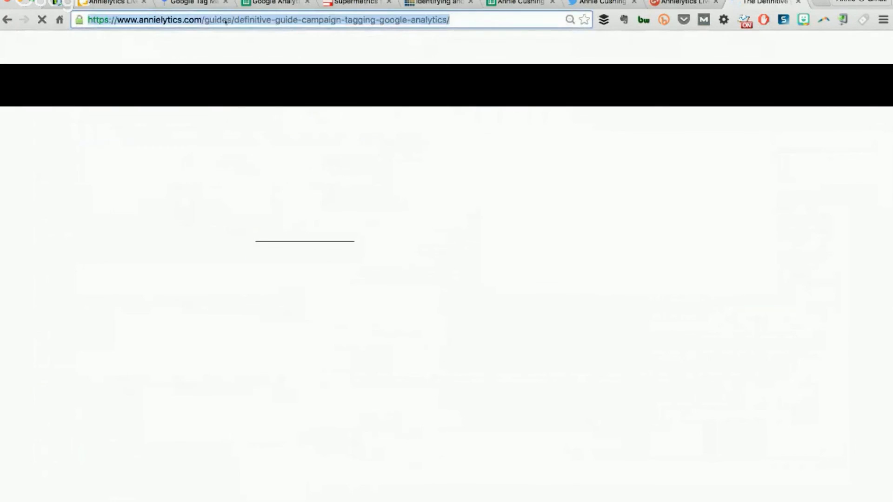
Try resubmitting the spreadsheet link to the Hangouts Showcase after it errors
{"action": "key", "text": "super+grave"}
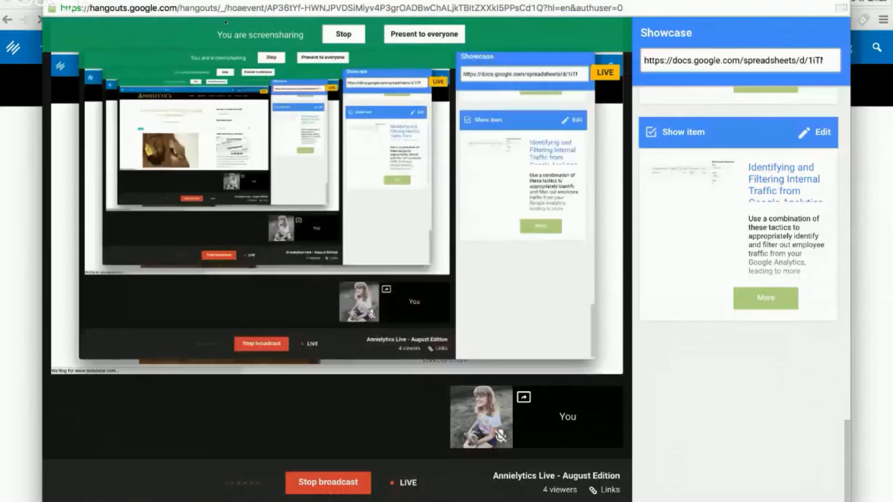
{"action": "key", "text": "Return"}
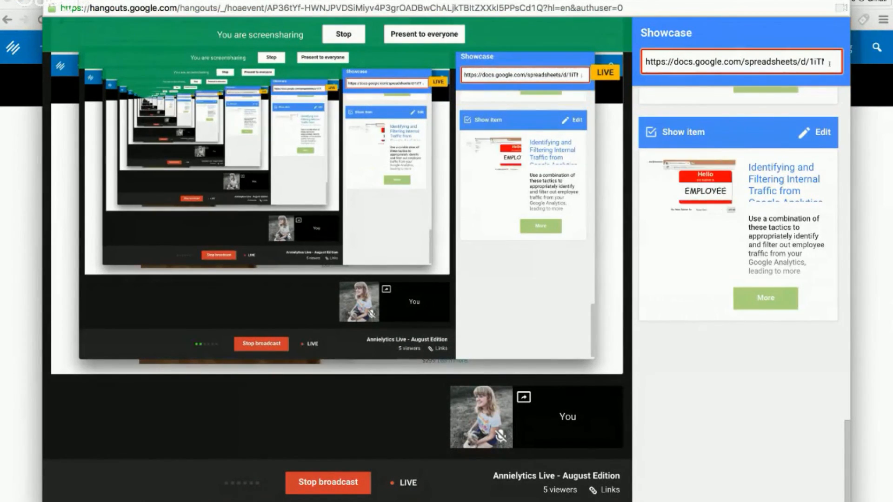
{"action": "key", "text": "Return"}
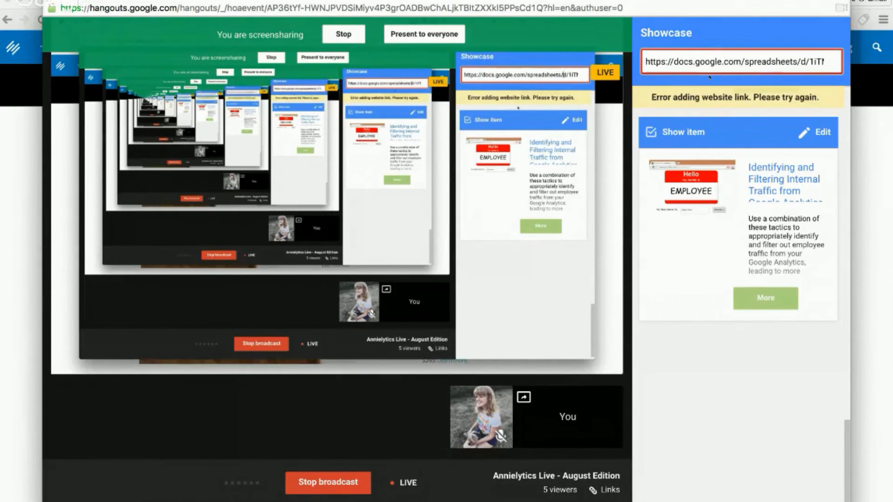
Replace the failing Showcase link with the campaign tagging guide URL and show it to viewers
{"action": "triple_click", "coordinate": [660, 61]}
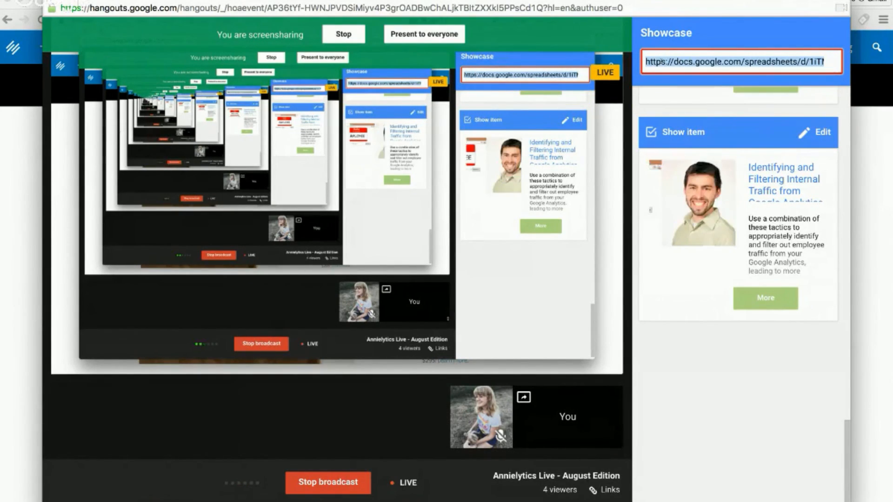
{"action": "key", "text": "BackSpace"}
{"action": "key", "text": "ctrl+v"}
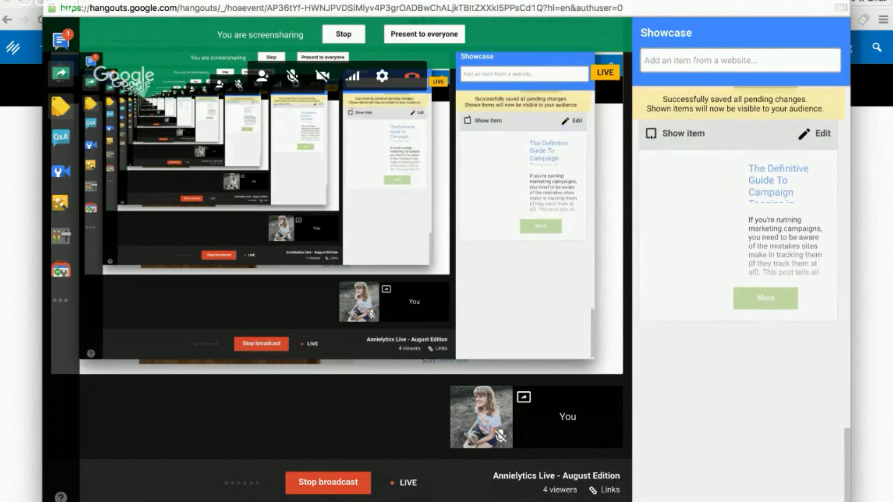
{"action": "left_click", "coordinate": [651, 133]}
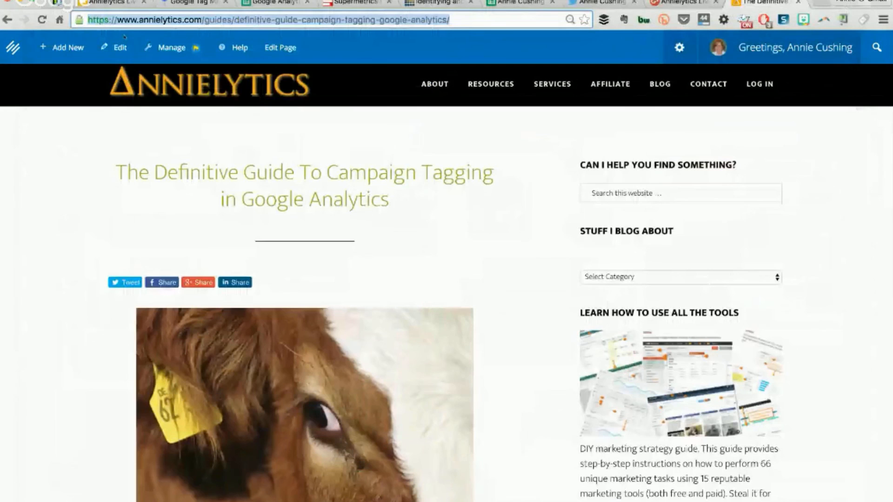
{"action": "mouse_move", "coordinate": [203, 63]}
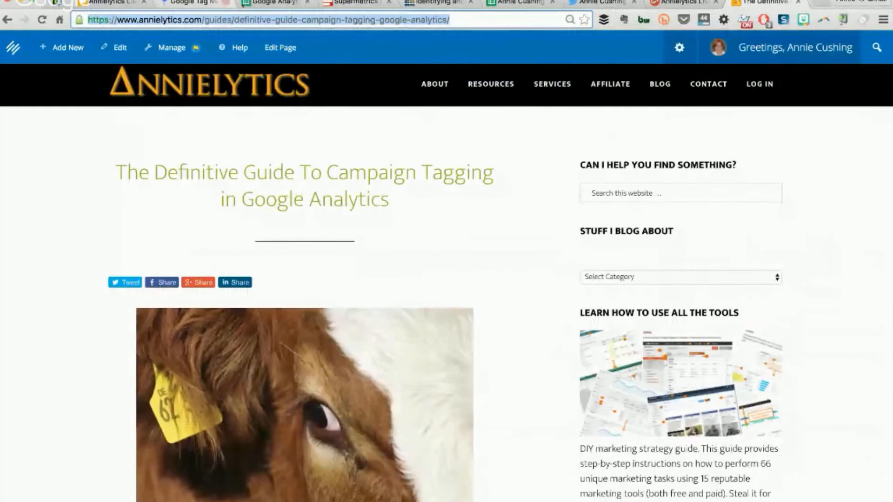
{"action": "left_click", "coordinate": [267, 3]}
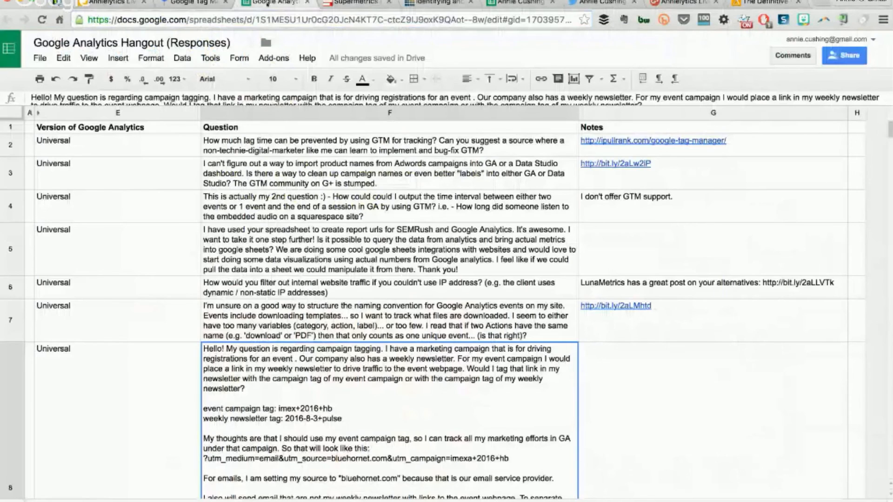
{"action": "left_click", "coordinate": [501, 5]}
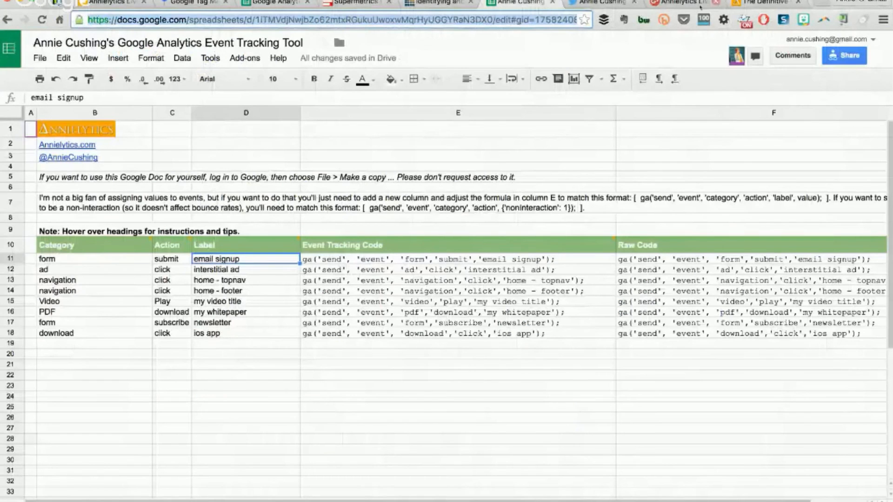
{"action": "left_click", "coordinate": [663, 20]}
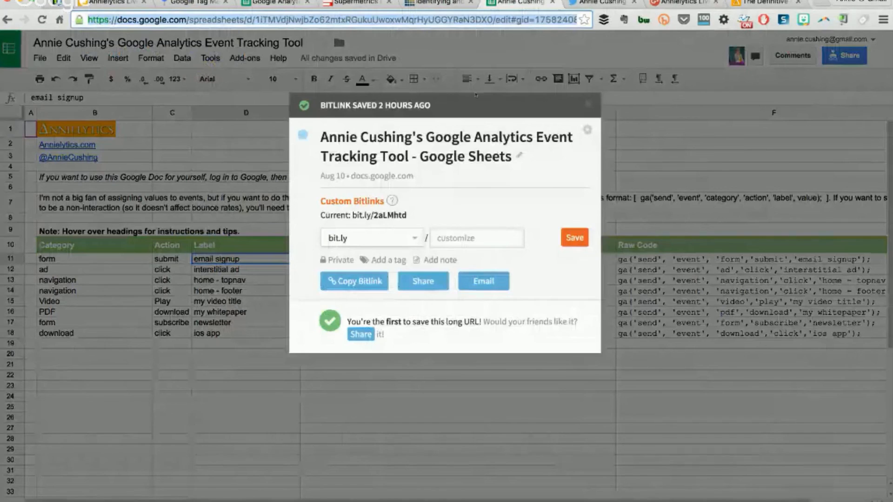
{"action": "left_click", "coordinate": [355, 282]}
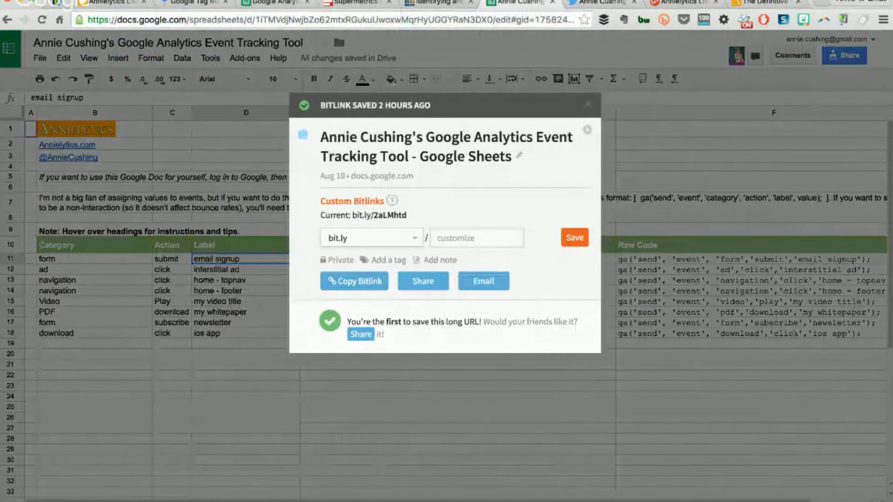
{"action": "key", "text": "super+grave"}
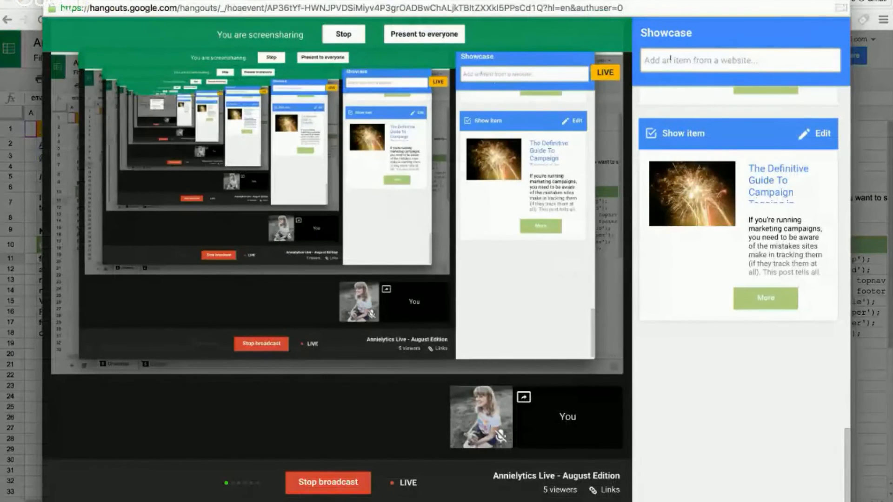
{"action": "left_click", "coordinate": [679, 59]}
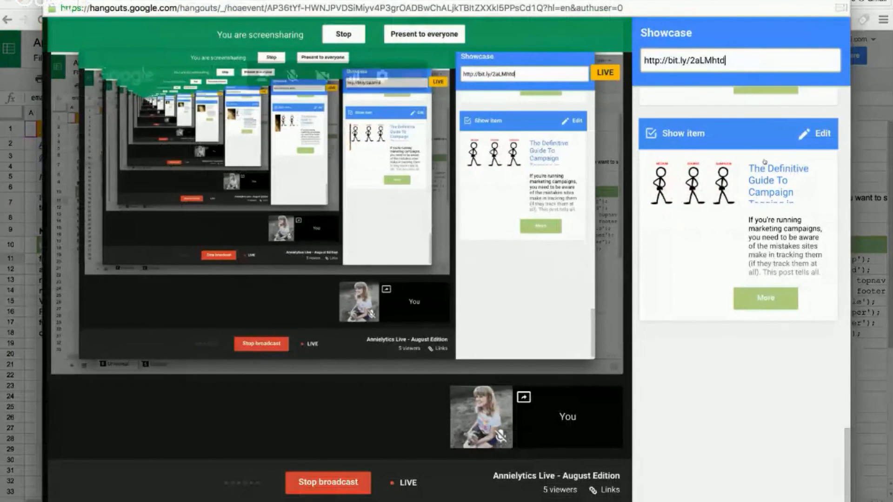
{"action": "key", "text": "Return"}
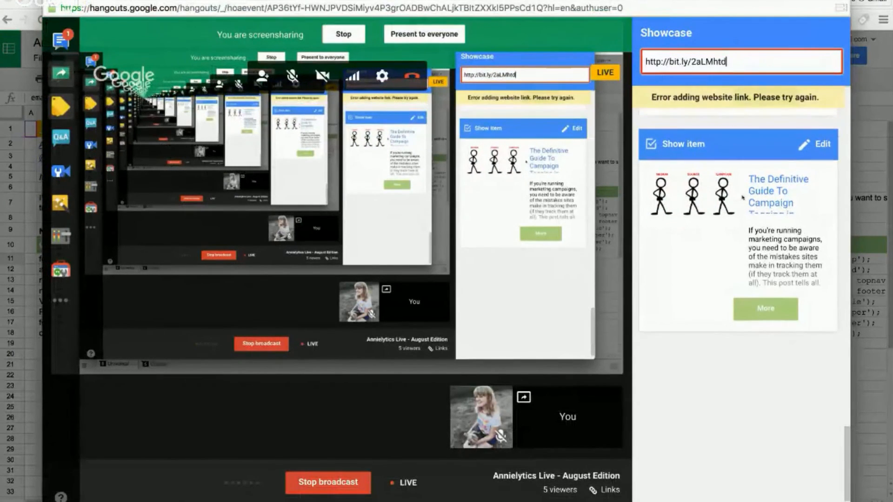
{"action": "key", "text": "super+grave"}
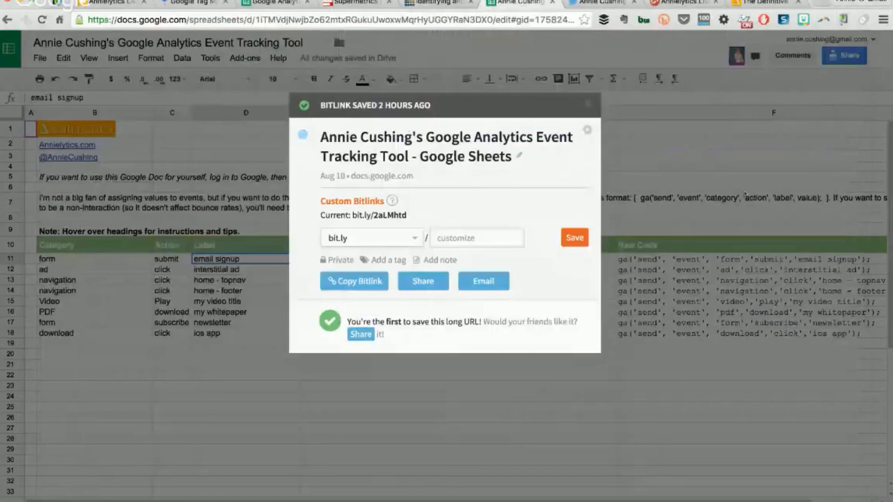
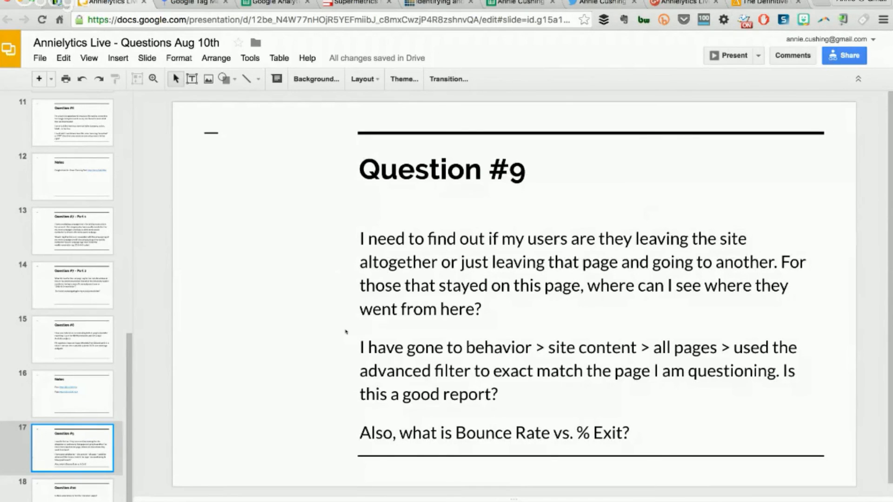
Switch from the Question #9 slide to the Google Analytics window
{"action": "key", "text": "super+grave"}
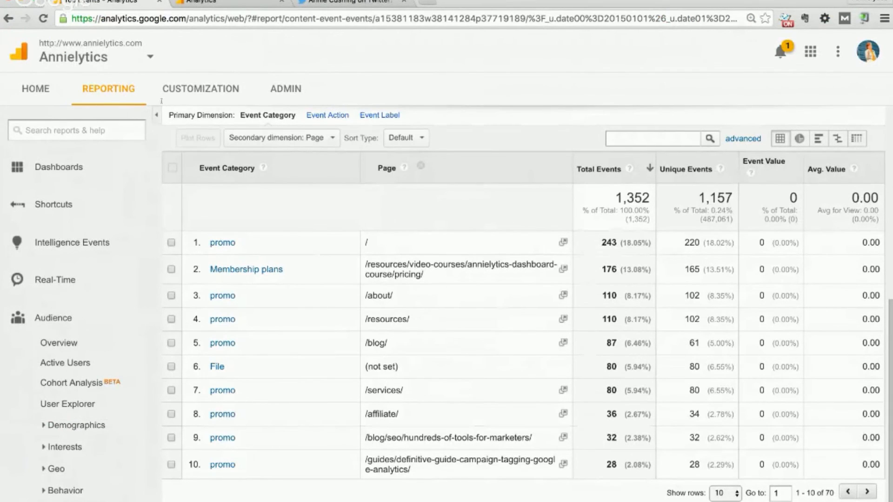
Open the Behavior > Site Content > All Pages report
{"action": "scroll", "coordinate": [81, 313], "scroll_direction": "down", "scroll_amount": 3}
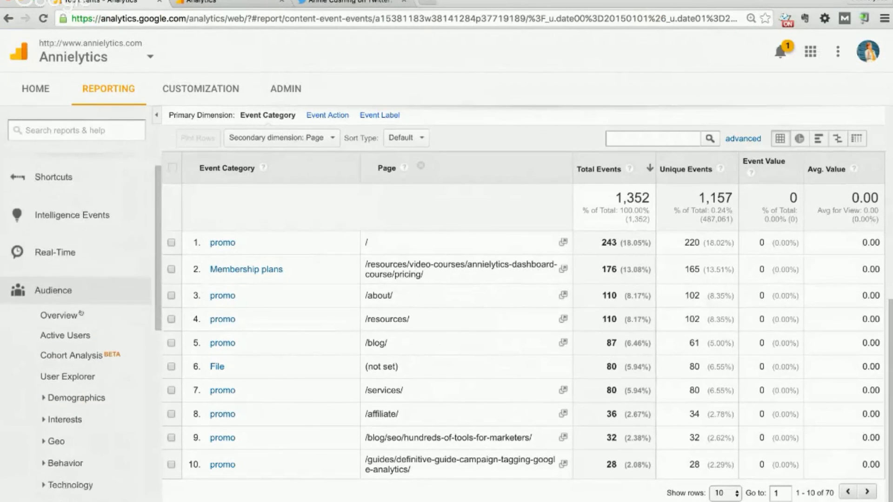
{"action": "scroll", "coordinate": [81, 313], "scroll_direction": "down", "scroll_amount": 4}
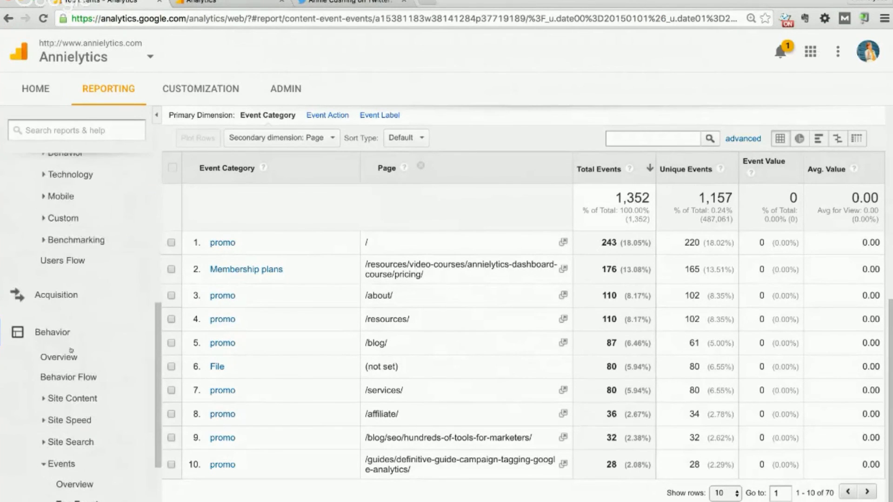
{"action": "left_click", "coordinate": [60, 396]}
{"action": "left_click", "coordinate": [71, 419]}
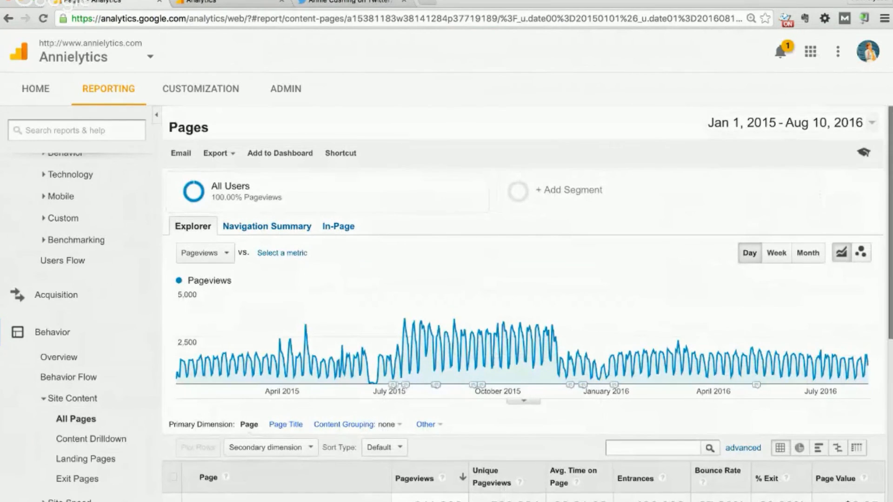
Confirm the Jan 1, 2015 – Aug 10, 2016 range and review the pages table (67.80% bounce, 60.03% exit)
{"action": "left_click", "coordinate": [871, 123]}
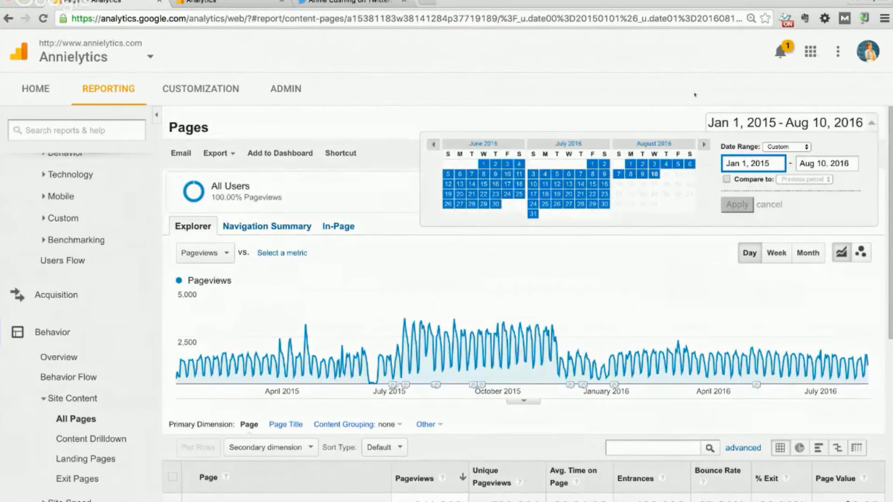
{"action": "left_click", "coordinate": [695, 95]}
{"action": "scroll", "coordinate": [487, 334], "scroll_direction": "down", "scroll_amount": 5}
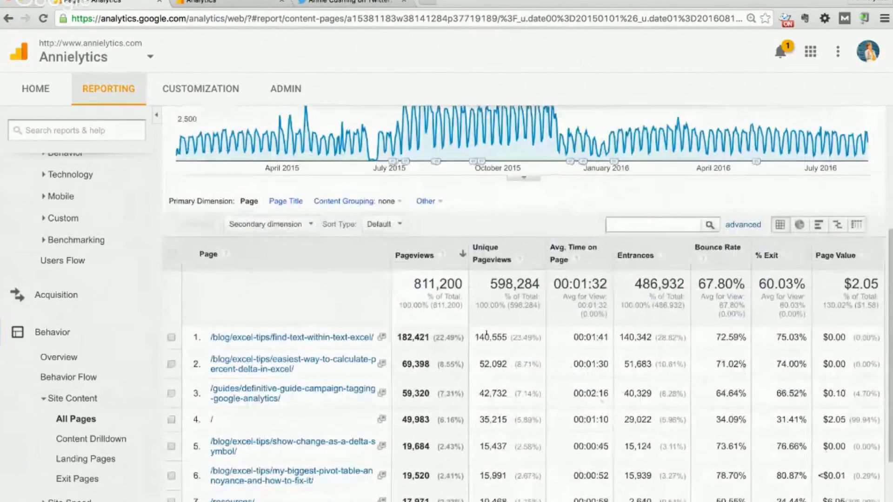
{"action": "scroll", "coordinate": [486, 334], "scroll_direction": "up", "scroll_amount": 3}
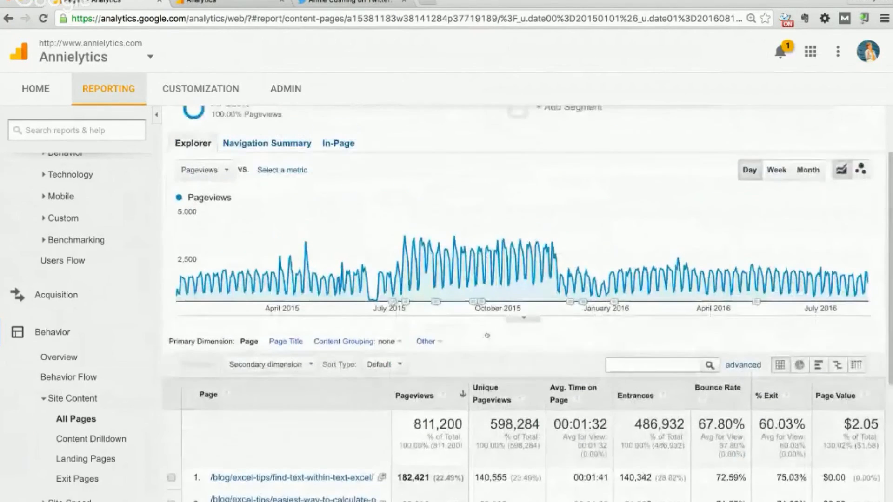
{"action": "scroll", "coordinate": [487, 335], "scroll_direction": "up", "scroll_amount": 1}
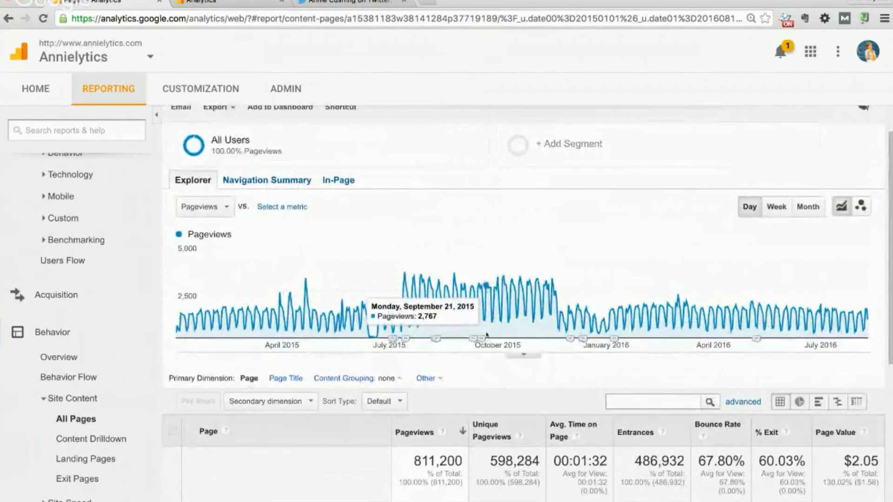
{"action": "scroll", "coordinate": [486, 334], "scroll_direction": "up", "scroll_amount": 1}
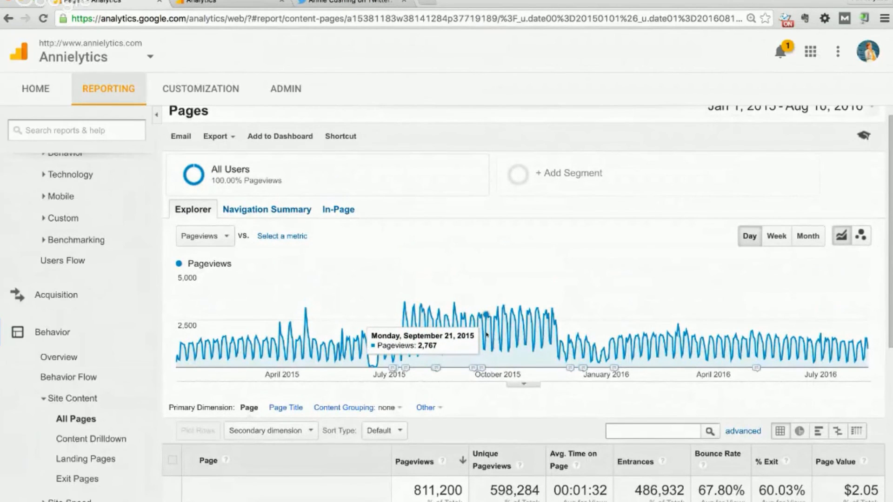
{"action": "scroll", "coordinate": [486, 334], "scroll_direction": "down", "scroll_amount": 3}
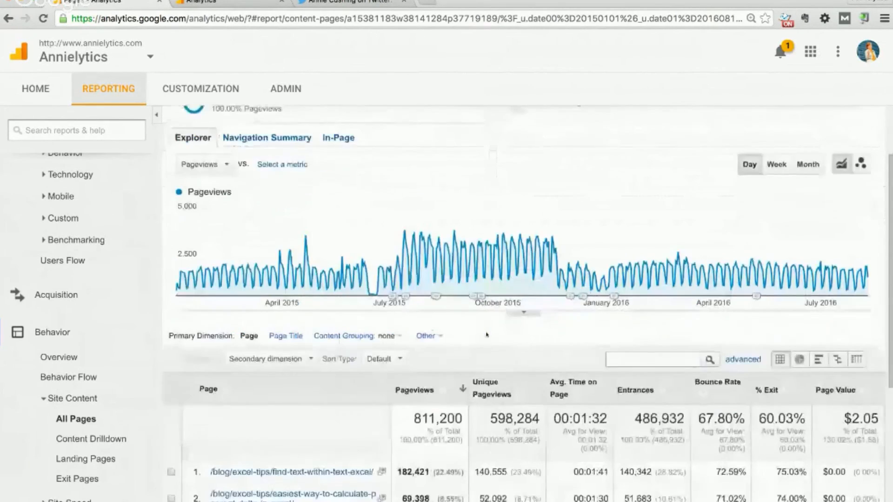
{"action": "scroll", "coordinate": [486, 327], "scroll_direction": "down", "scroll_amount": 5}
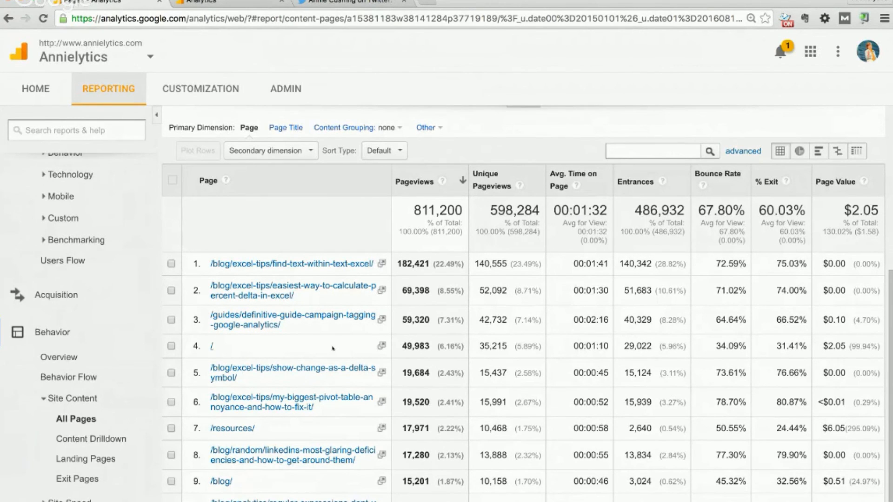
{"action": "scroll", "coordinate": [336, 368], "scroll_direction": "down", "scroll_amount": 1}
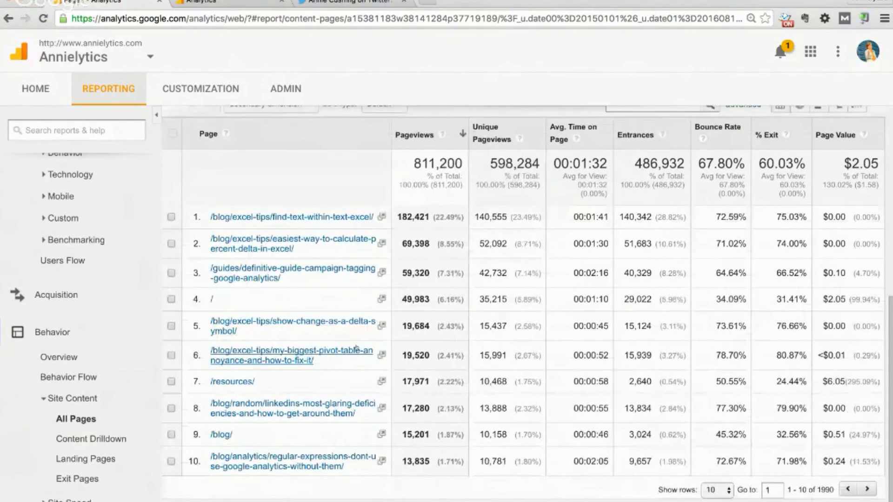
Drill into /resources/ to show its 17,971 pageviews, 2.22% of the site total
{"action": "left_click", "coordinate": [226, 381]}
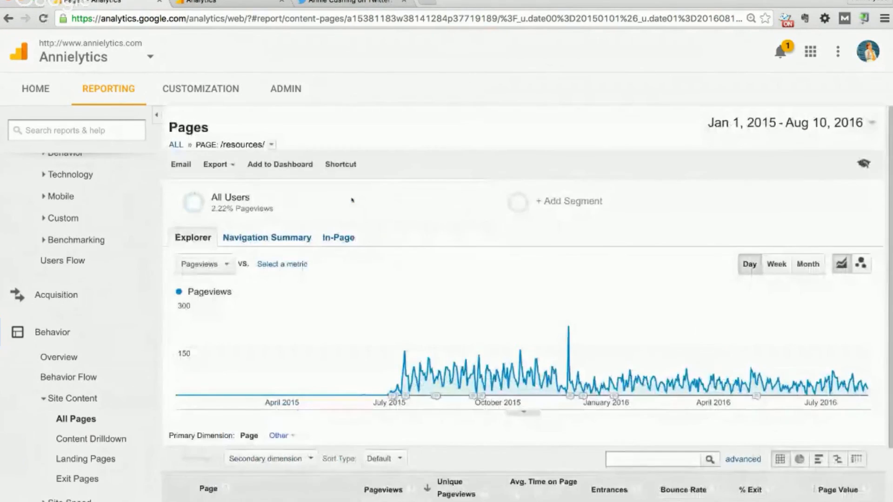
{"action": "mouse_move", "coordinate": [351, 196]}
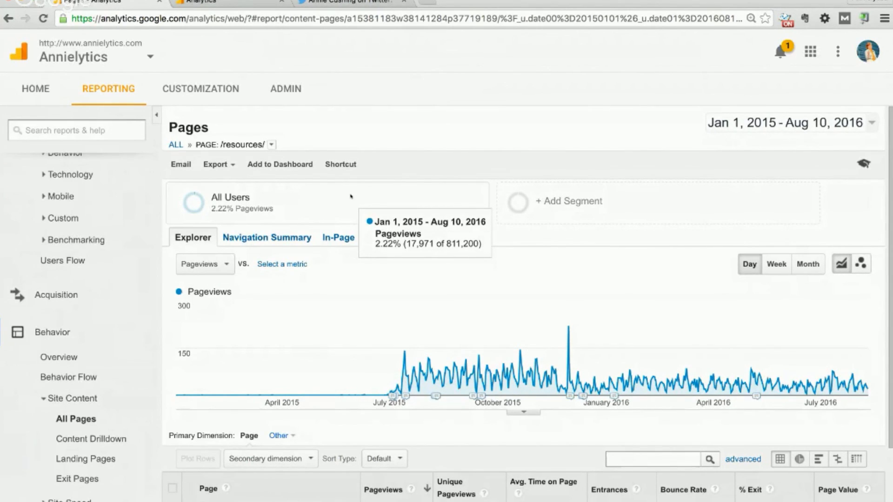
{"action": "scroll", "coordinate": [454, 382], "scroll_direction": "down", "scroll_amount": 2}
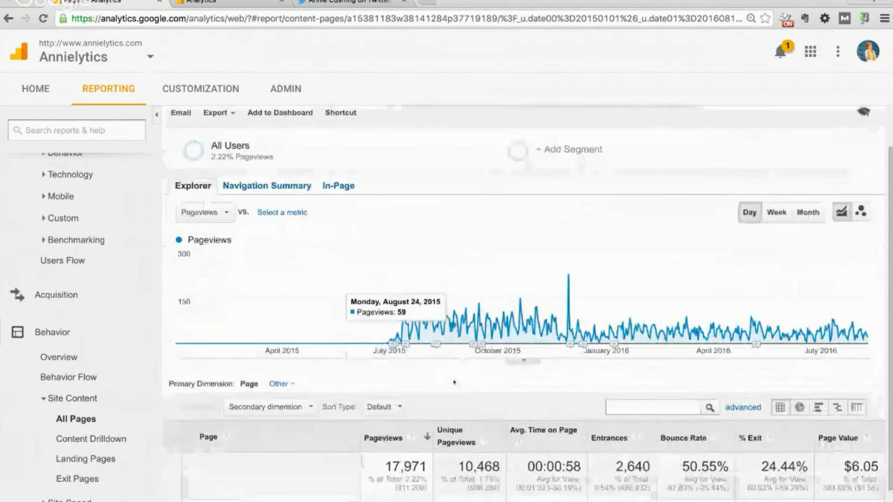
{"action": "scroll", "coordinate": [453, 382], "scroll_direction": "down", "scroll_amount": 1}
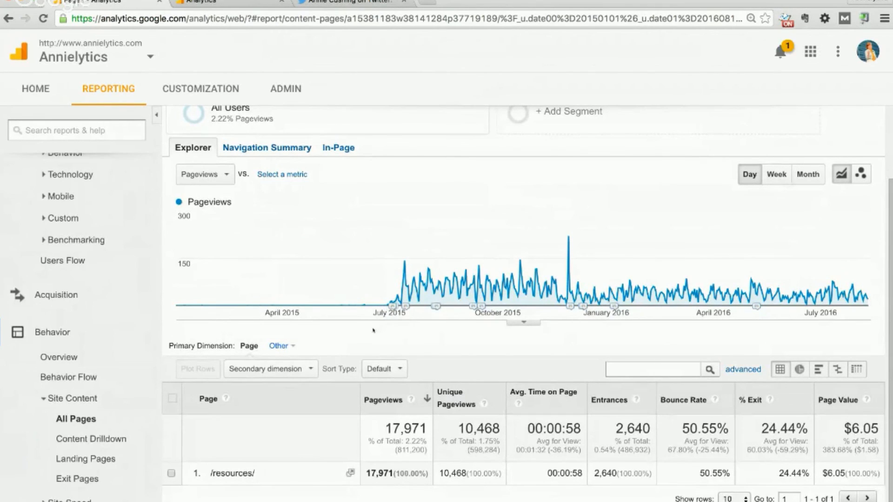
{"action": "scroll", "coordinate": [354, 325], "scroll_direction": "up", "scroll_amount": 3}
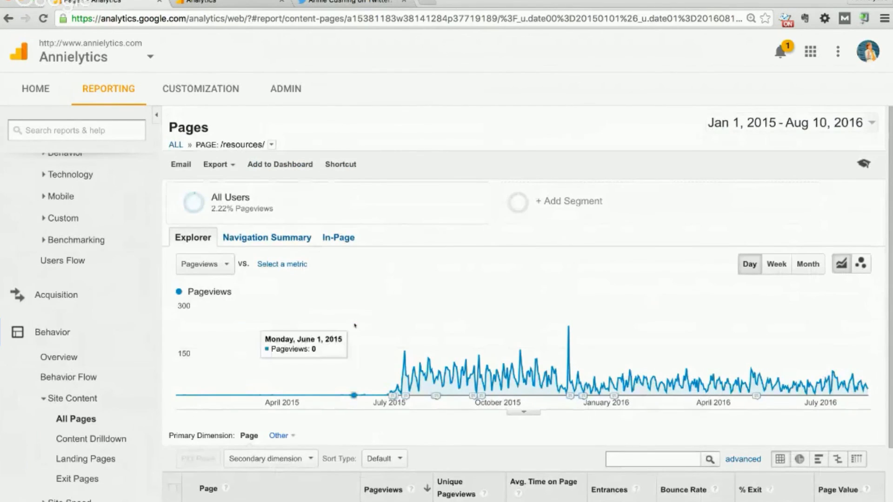
{"action": "left_click", "coordinate": [244, 238]}
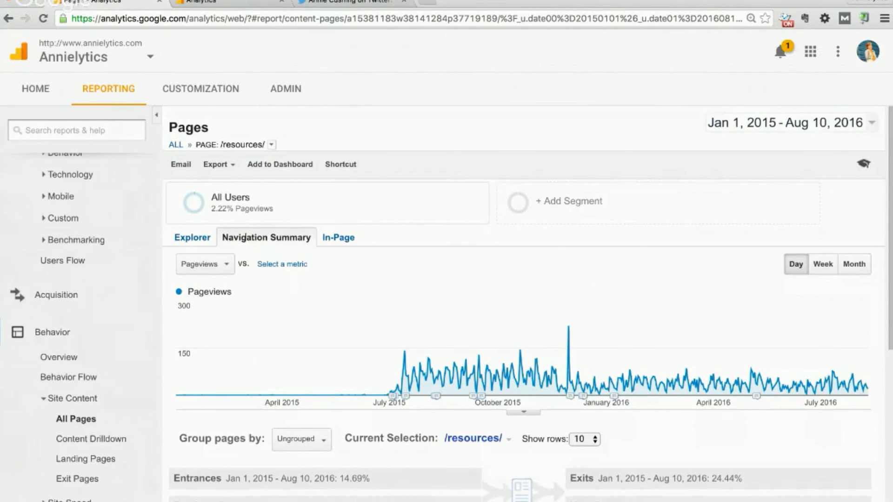
{"action": "scroll", "coordinate": [245, 238], "scroll_direction": "down", "scroll_amount": 1}
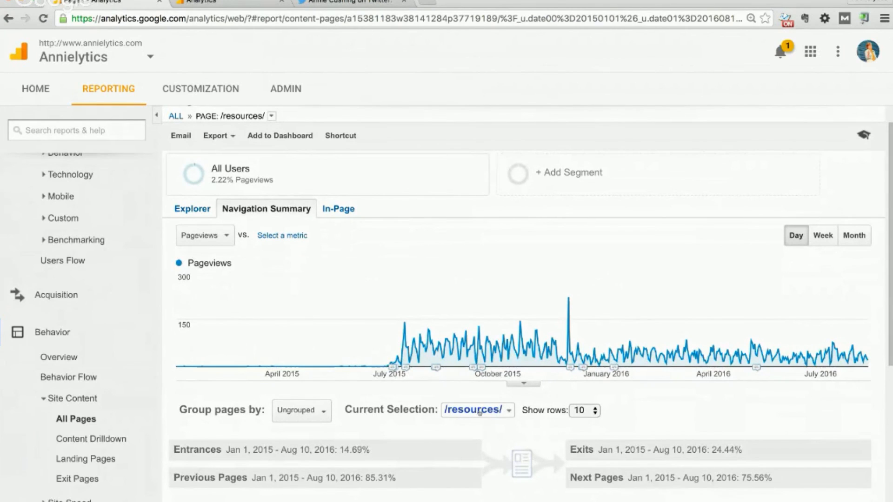
{"action": "left_click", "coordinate": [508, 410]}
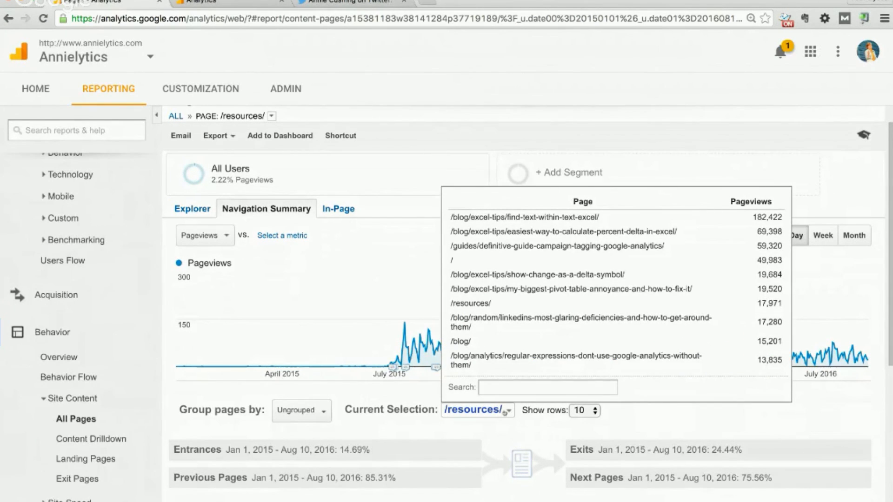
{"action": "left_click", "coordinate": [510, 427]}
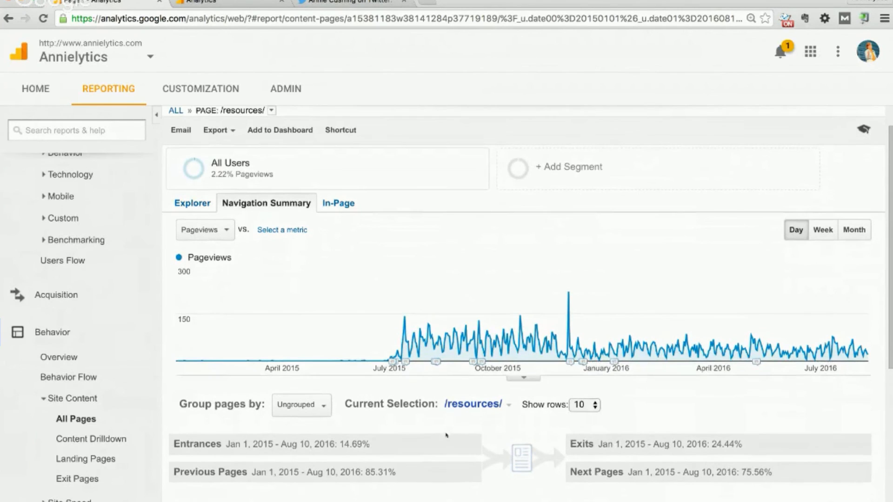
{"action": "scroll", "coordinate": [445, 434], "scroll_direction": "down", "scroll_amount": 2}
{"action": "scroll", "coordinate": [445, 435], "scroll_direction": "down", "scroll_amount": 3}
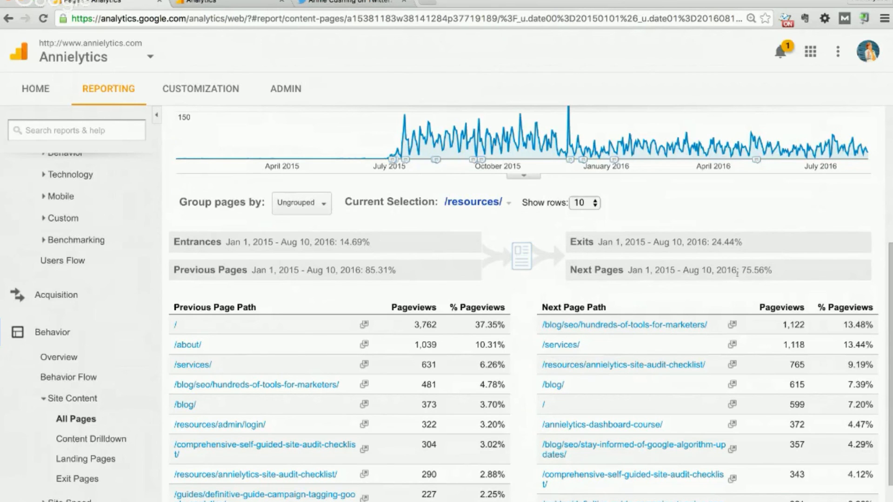
Review /resources/ page paths: / leads previous at 37.35%, hundreds-of-tools-for-marketers next at 13.48%
{"action": "scroll", "coordinate": [244, 243], "scroll_direction": "down", "scroll_amount": 1}
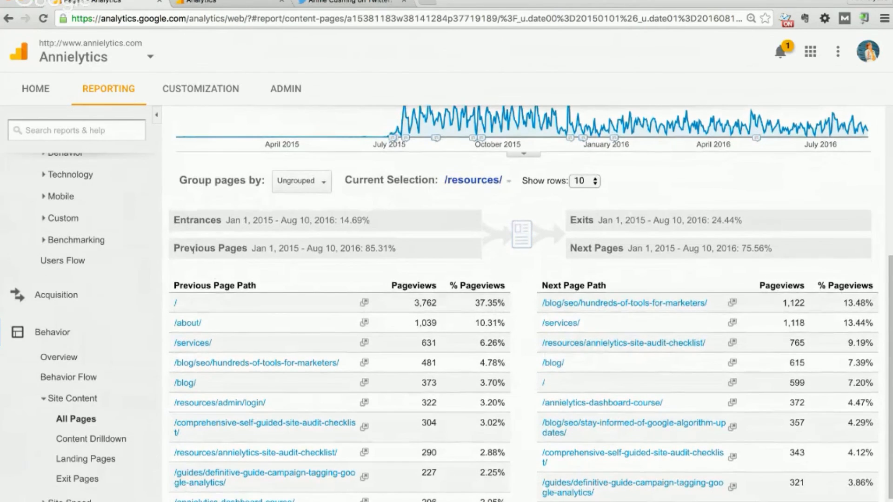
{"action": "scroll", "coordinate": [512, 250], "scroll_direction": "down", "scroll_amount": 1}
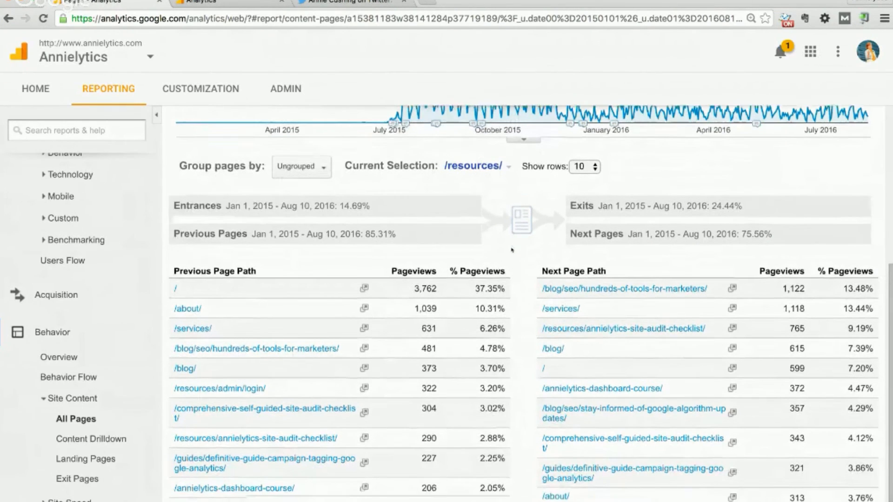
{"action": "scroll", "coordinate": [511, 250], "scroll_direction": "down", "scroll_amount": 1}
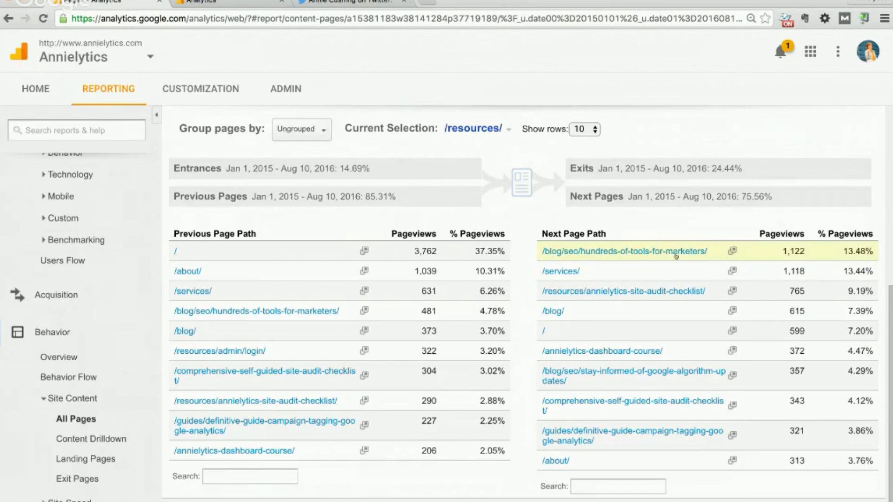
{"action": "left_click", "coordinate": [207, 477]}
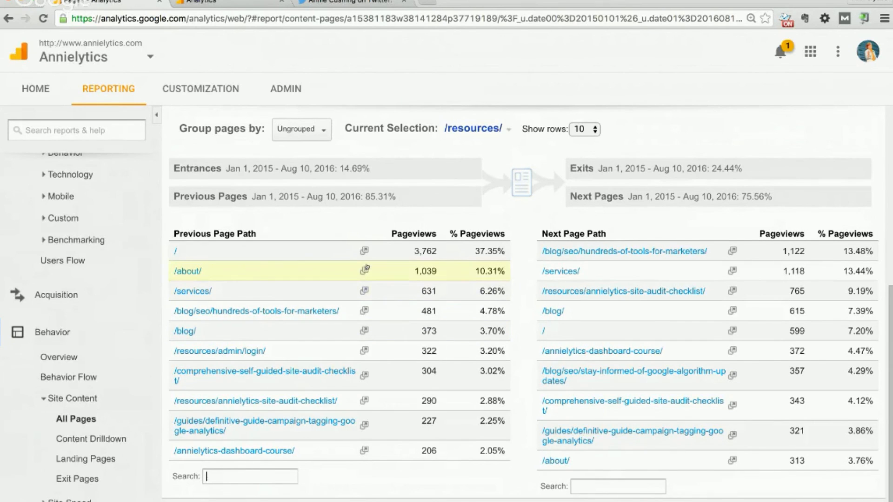
Open the Behavior > Site Content > Landing Pages report
{"action": "scroll", "coordinate": [367, 267], "scroll_direction": "up", "scroll_amount": 1}
{"action": "scroll", "coordinate": [367, 267], "scroll_direction": "up", "scroll_amount": 1}
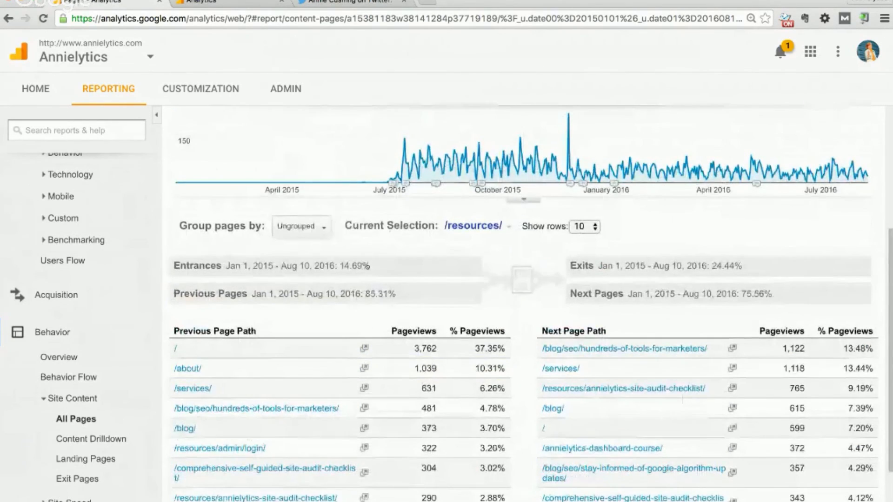
{"action": "scroll", "coordinate": [367, 266], "scroll_direction": "up", "scroll_amount": 3}
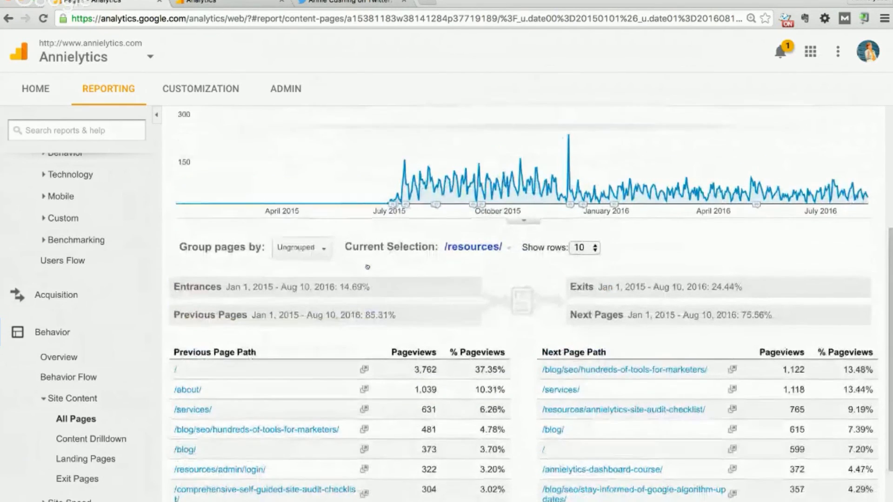
{"action": "scroll", "coordinate": [367, 265], "scroll_direction": "down", "scroll_amount": 1}
{"action": "scroll", "coordinate": [367, 263], "scroll_direction": "down", "scroll_amount": 1}
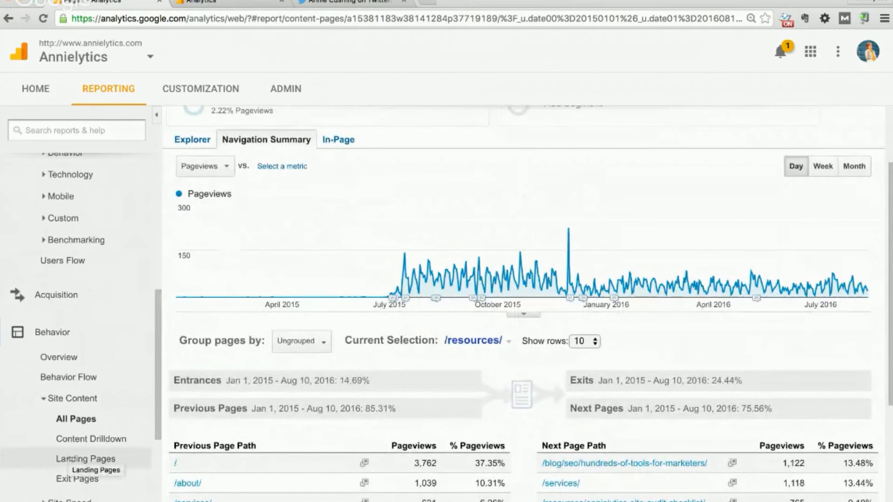
{"action": "left_click", "coordinate": [70, 457]}
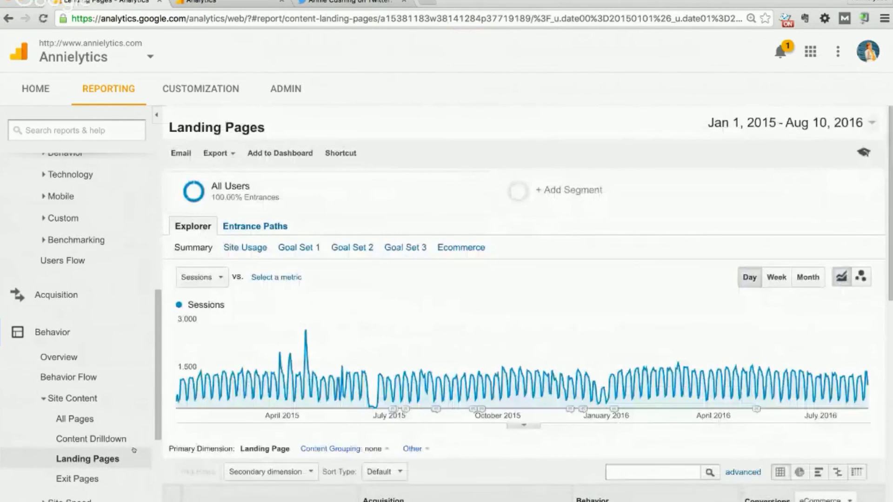
Return to Landing Pages via All Pages and show its Entrance Paths view
{"action": "scroll", "coordinate": [247, 392], "scroll_direction": "down", "scroll_amount": 3}
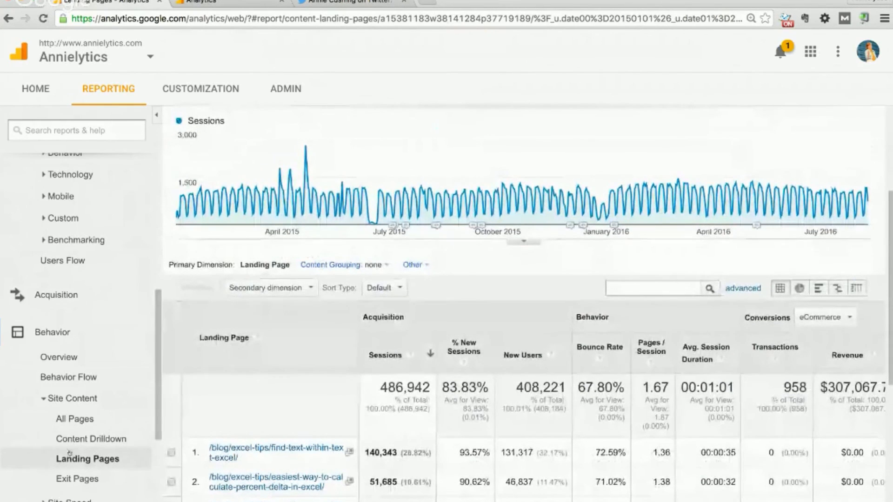
{"action": "scroll", "coordinate": [259, 346], "scroll_direction": "up", "scroll_amount": 2}
{"action": "scroll", "coordinate": [259, 347], "scroll_direction": "up", "scroll_amount": 2}
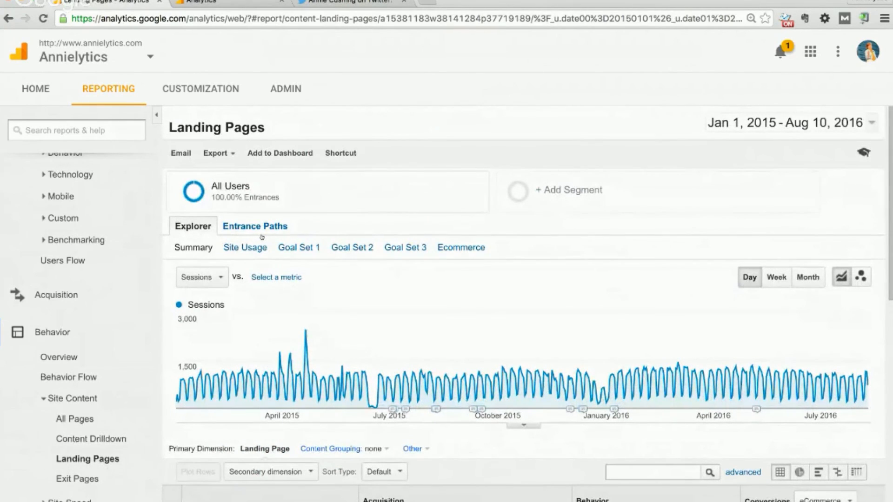
{"action": "left_click", "coordinate": [74, 419]}
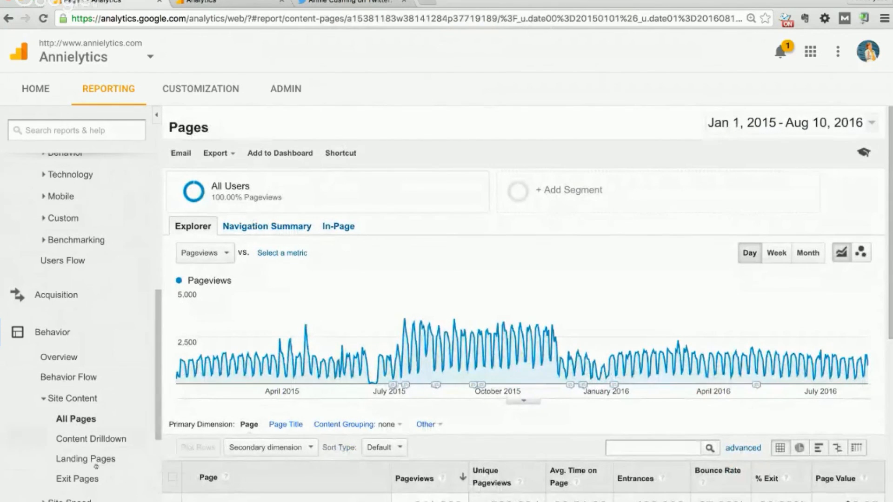
{"action": "left_click", "coordinate": [72, 460]}
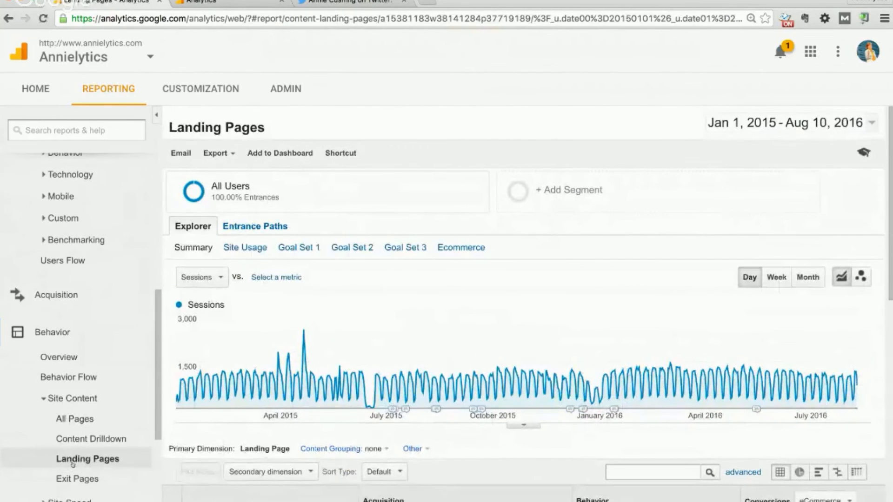
{"action": "left_click", "coordinate": [259, 227]}
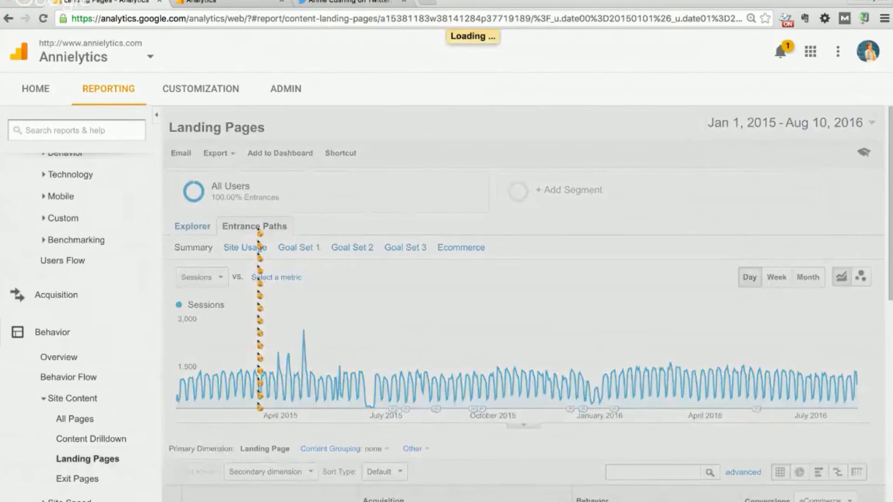
Review entrance paths from / (/ at 37.03%, /blog/ at 12.43%) and bring up the landing page list
{"action": "scroll", "coordinate": [242, 280], "scroll_direction": "down", "scroll_amount": 5}
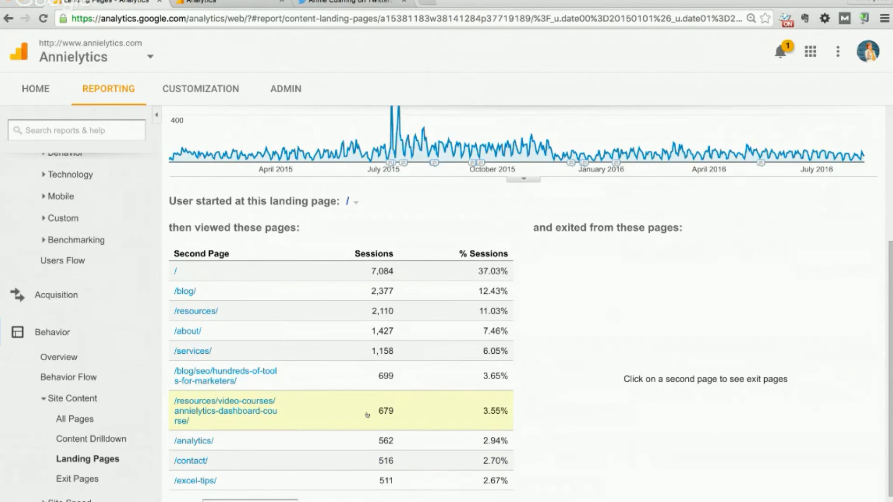
{"action": "scroll", "coordinate": [367, 415], "scroll_direction": "up", "scroll_amount": 2}
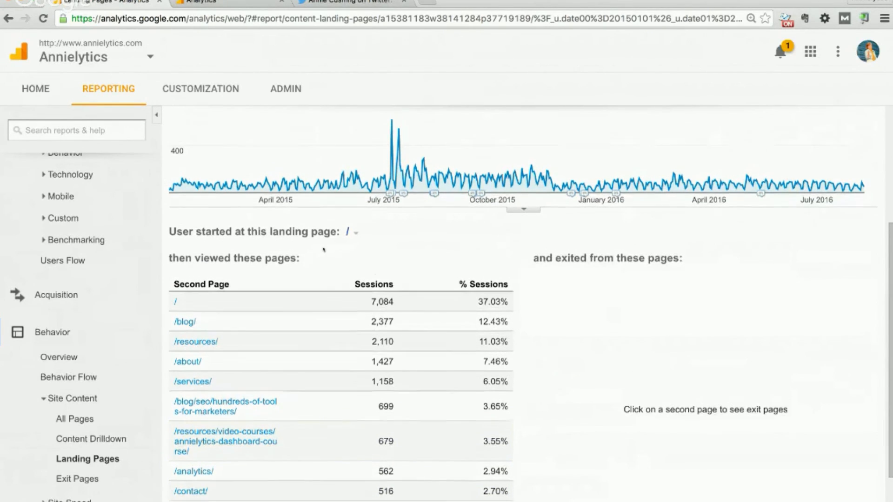
{"action": "mouse_move", "coordinate": [287, 165]}
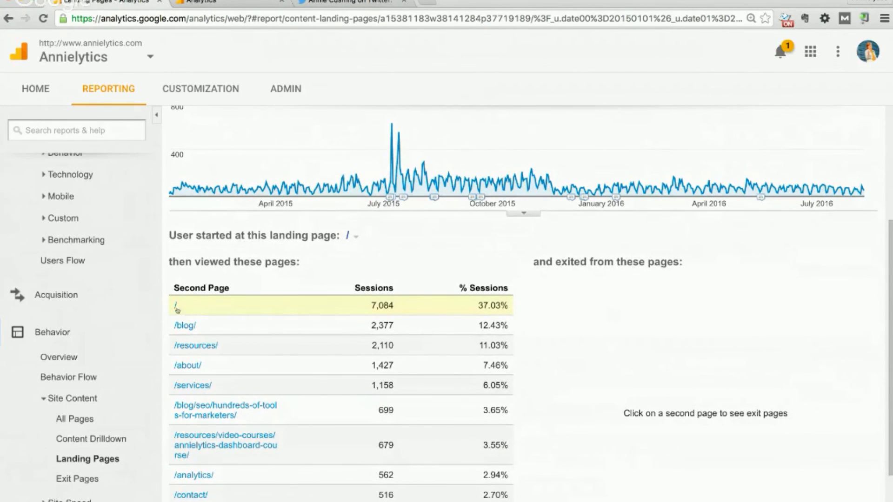
{"action": "scroll", "coordinate": [297, 275], "scroll_direction": "up", "scroll_amount": 4}
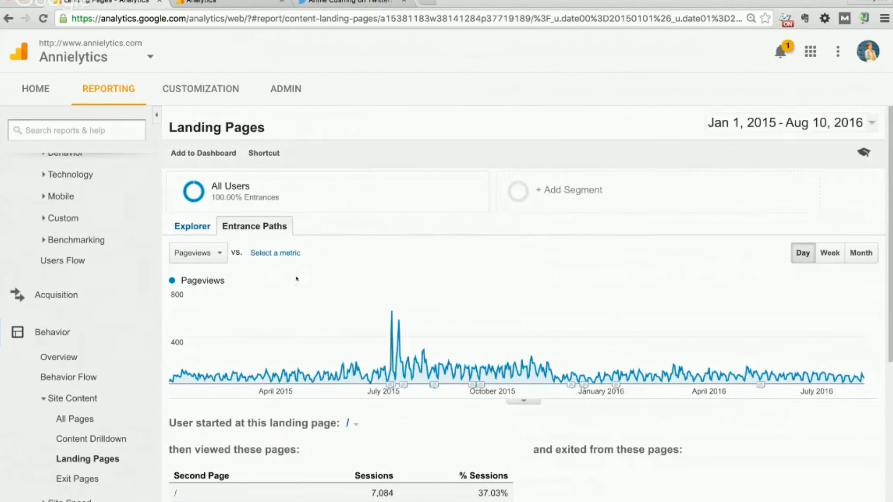
{"action": "scroll", "coordinate": [296, 279], "scroll_direction": "down", "scroll_amount": 1}
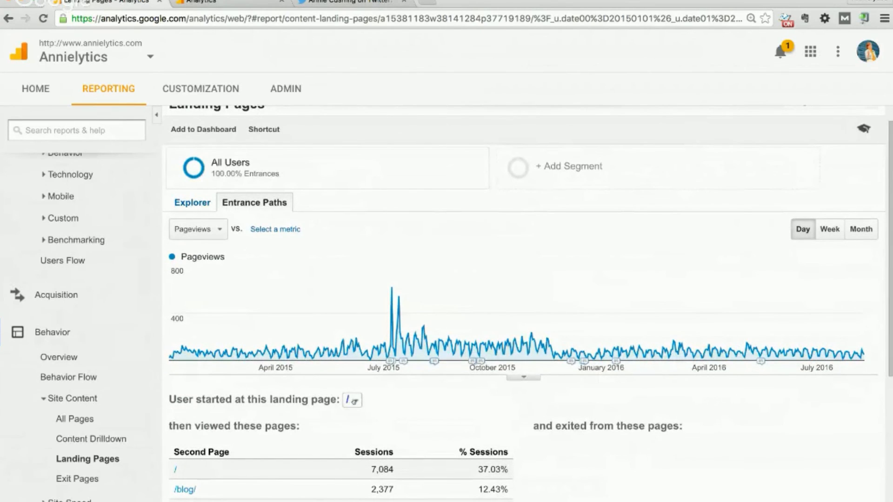
{"action": "left_click", "coordinate": [354, 400]}
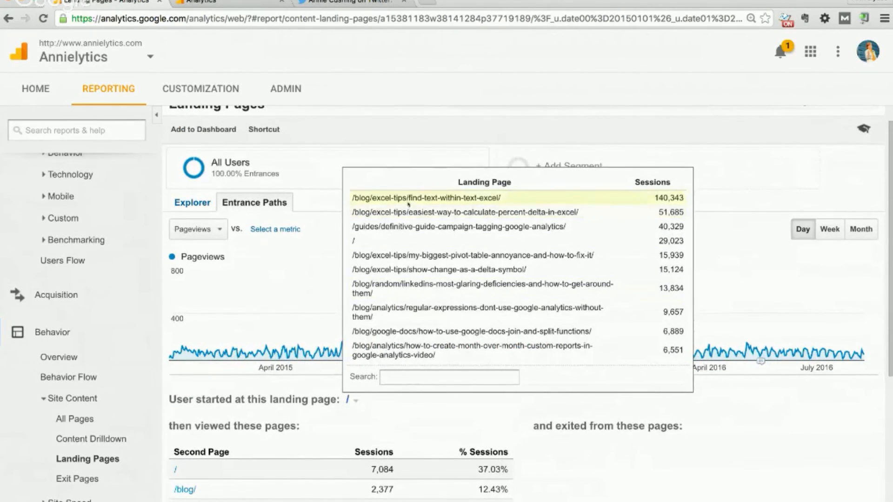
Start entrance paths at /guides/definitive-guide-campaign-tagging-google-analytics/; its top second page is itself at 84.01%
{"action": "left_click", "coordinate": [381, 227]}
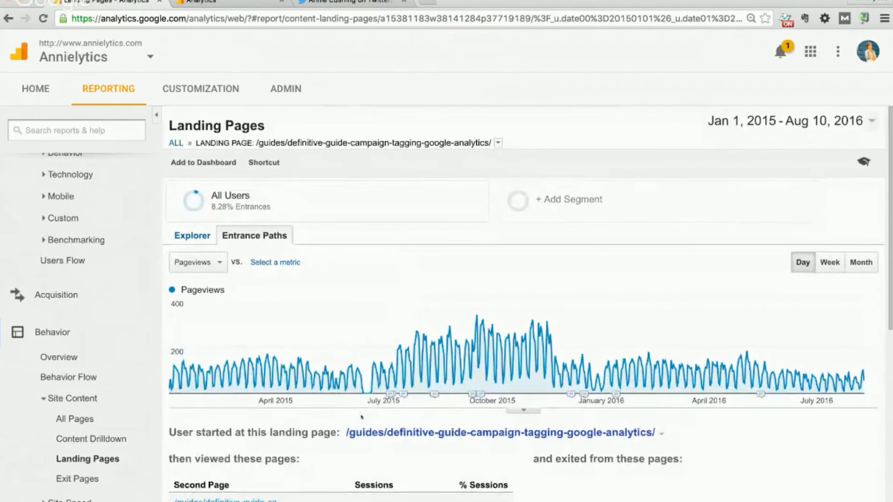
{"action": "scroll", "coordinate": [361, 417], "scroll_direction": "down", "scroll_amount": 1}
{"action": "scroll", "coordinate": [410, 377], "scroll_direction": "down", "scroll_amount": 3}
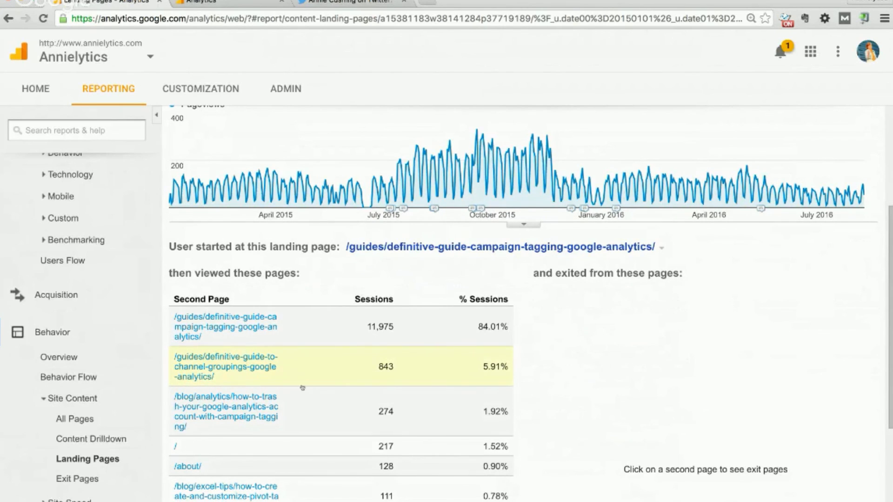
{"action": "scroll", "coordinate": [324, 393], "scroll_direction": "up", "scroll_amount": 5}
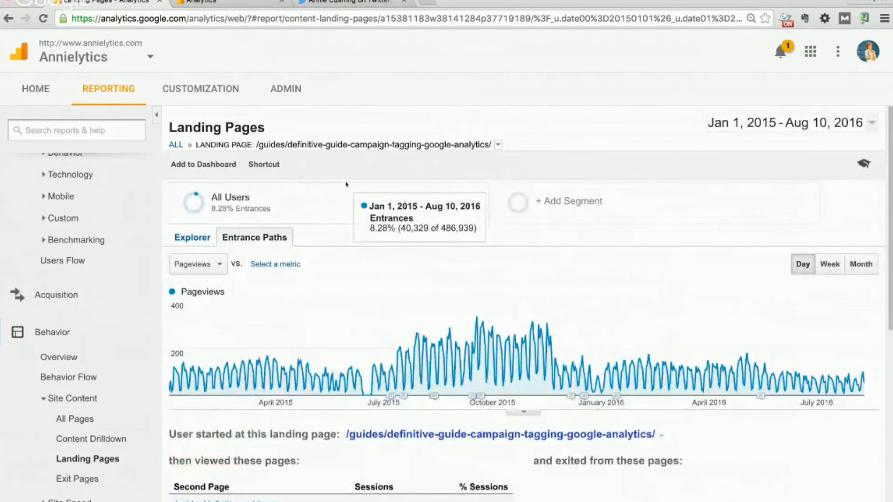
Show the All Pages table, led by /blog/excel-tips/find-text-within-text-excel/ with 182,421 pageviews
{"action": "left_click", "coordinate": [75, 419]}
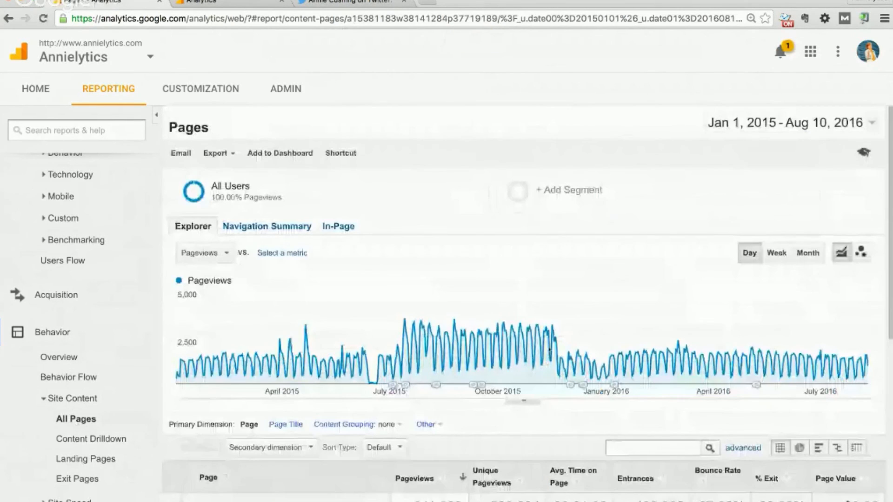
{"action": "scroll", "coordinate": [549, 349], "scroll_direction": "down", "scroll_amount": 3}
{"action": "scroll", "coordinate": [549, 349], "scroll_direction": "down", "scroll_amount": 1}
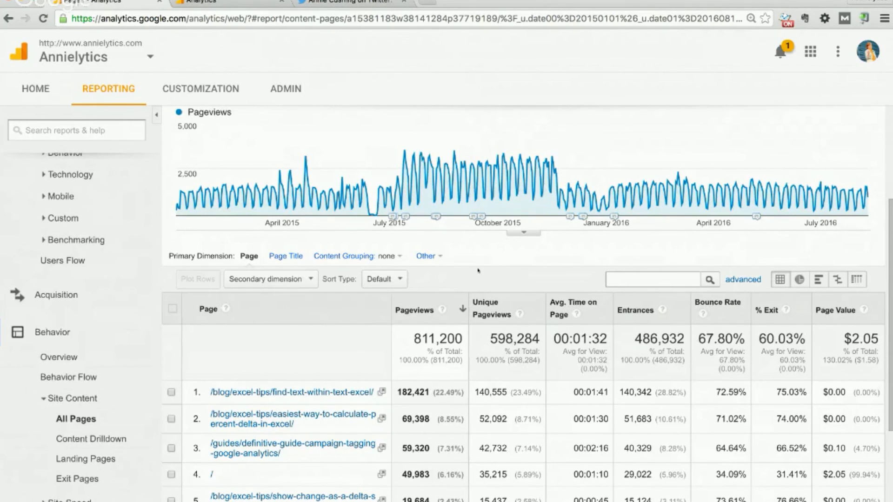
{"action": "scroll", "coordinate": [478, 270], "scroll_direction": "down", "scroll_amount": 2}
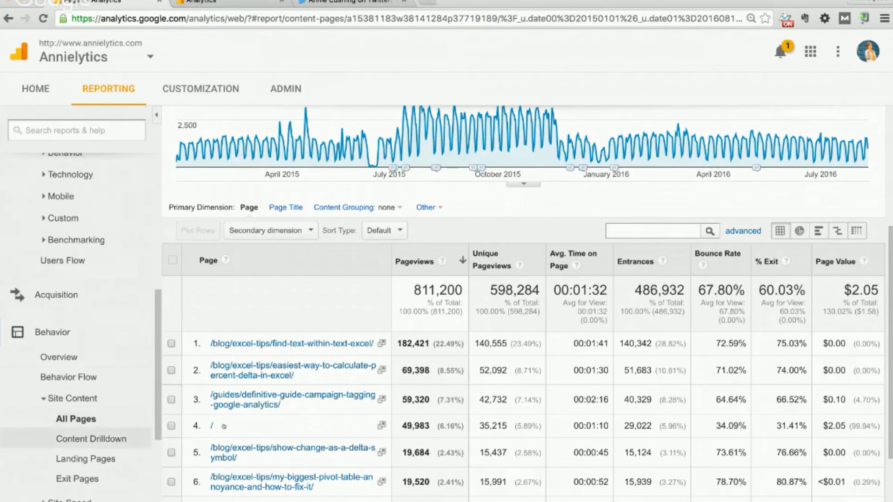
{"action": "scroll", "coordinate": [296, 404], "scroll_direction": "down", "scroll_amount": 1}
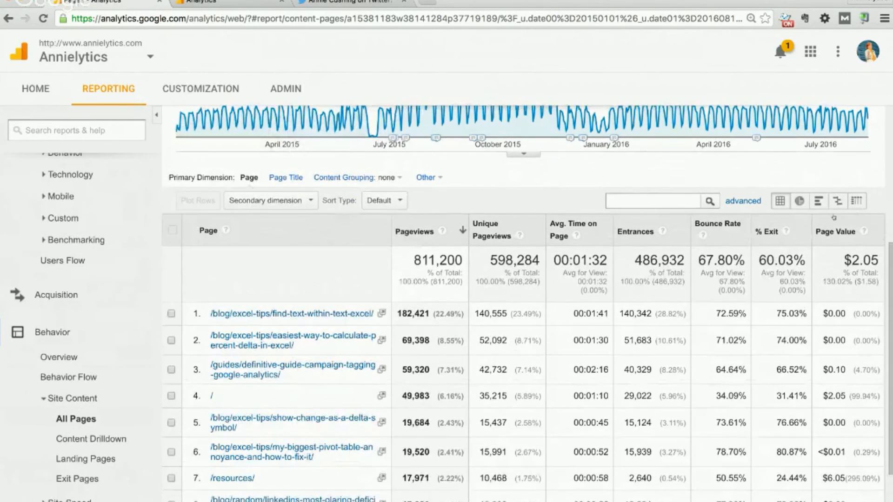
{"action": "mouse_move", "coordinate": [703, 235]}
{"action": "scroll", "coordinate": [758, 389], "scroll_direction": "down", "scroll_amount": 1}
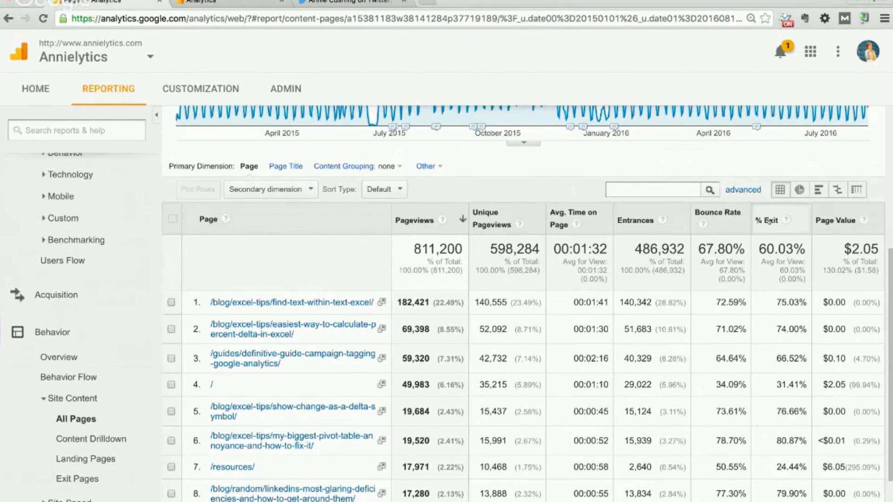
{"action": "scroll", "coordinate": [764, 322], "scroll_direction": "down", "scroll_amount": 1}
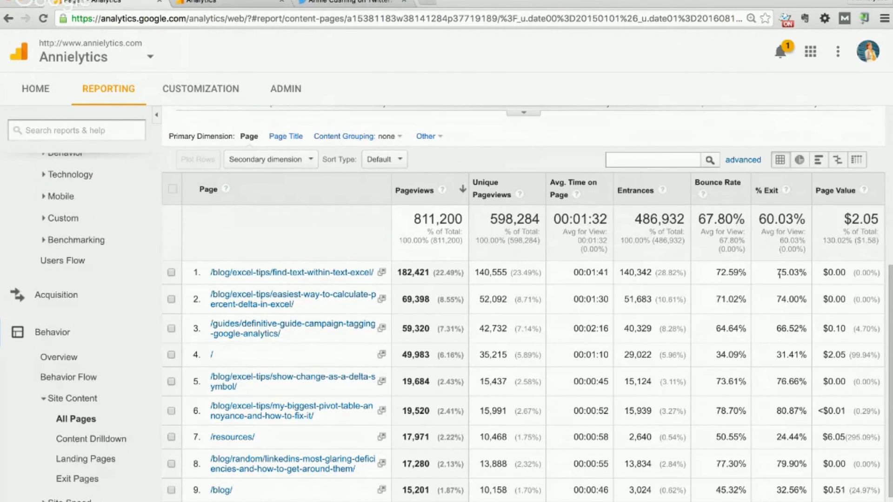
Show slide 18, Question #10 on entrance pages, then come back to the Analytics report
{"action": "key", "text": "super+grave"}
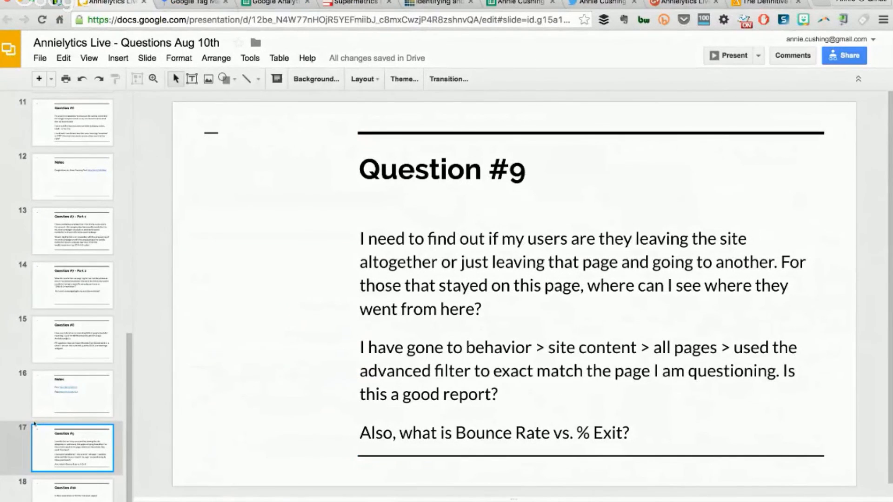
{"action": "left_click", "coordinate": [65, 490]}
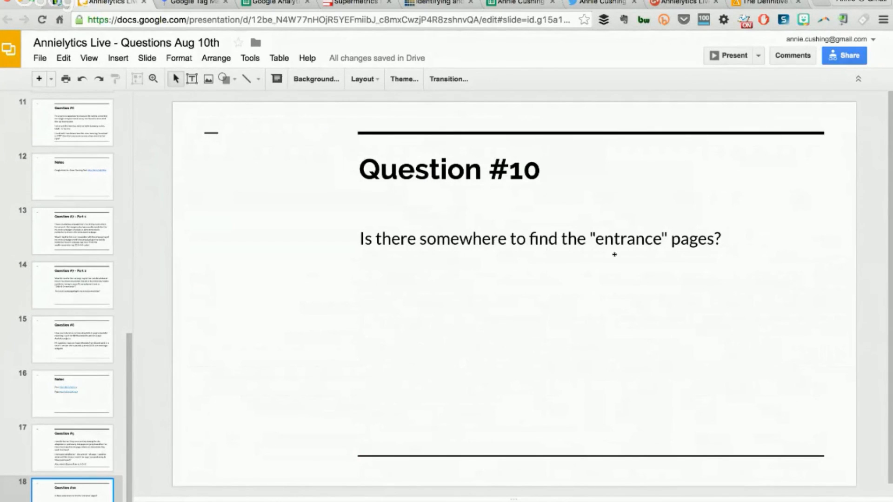
{"action": "key", "text": "super+grave"}
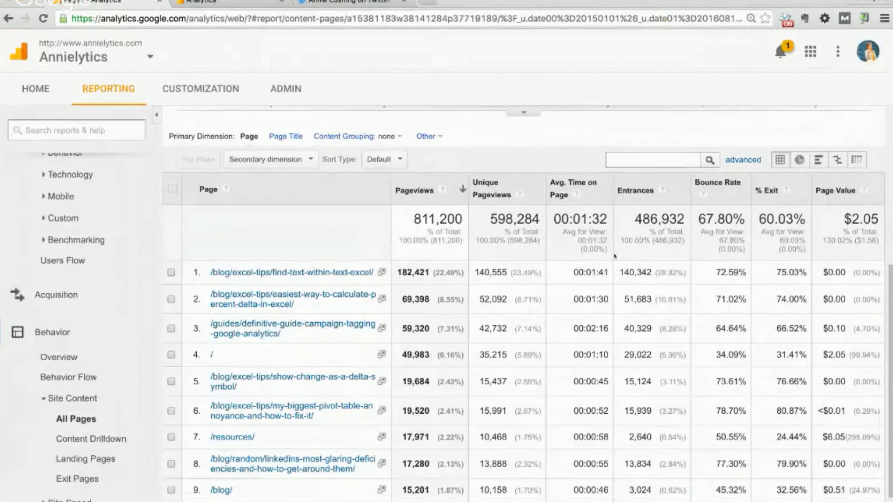
Open Behavior > Site Content > Landing Pages from the sidebar
{"action": "left_click", "coordinate": [88, 459]}
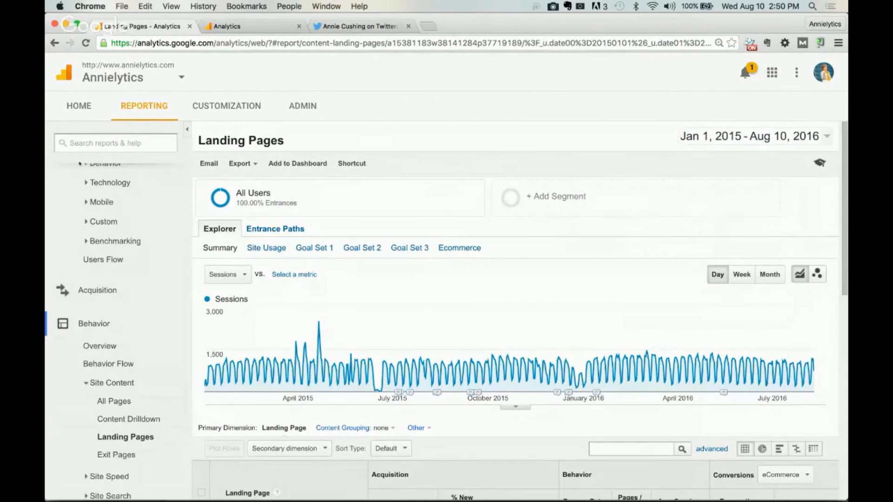
{"action": "scroll", "coordinate": [302, 385], "scroll_direction": "down", "scroll_amount": 3}
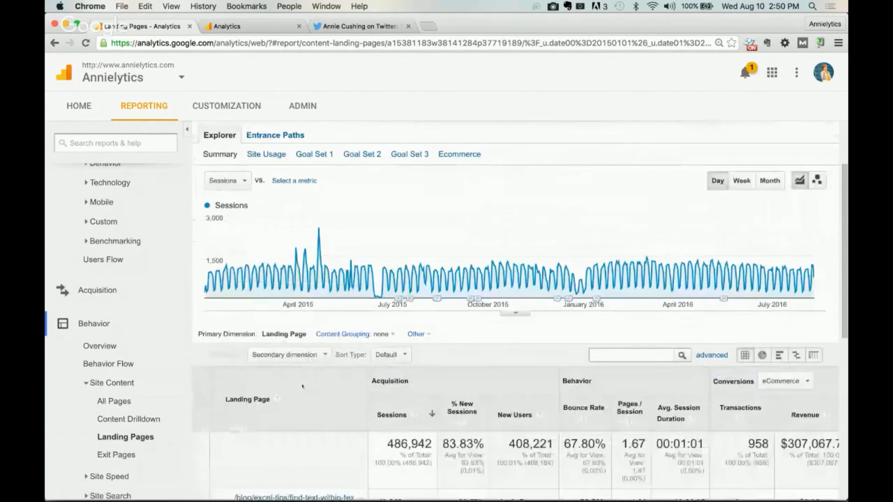
{"action": "scroll", "coordinate": [302, 386], "scroll_direction": "down", "scroll_amount": 4}
{"action": "scroll", "coordinate": [302, 385], "scroll_direction": "down", "scroll_amount": 1}
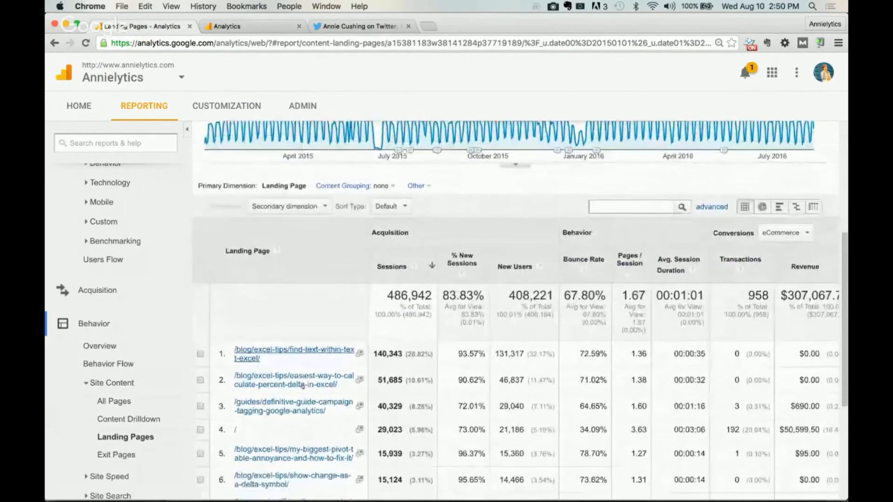
{"action": "scroll", "coordinate": [302, 385], "scroll_direction": "up", "scroll_amount": 7}
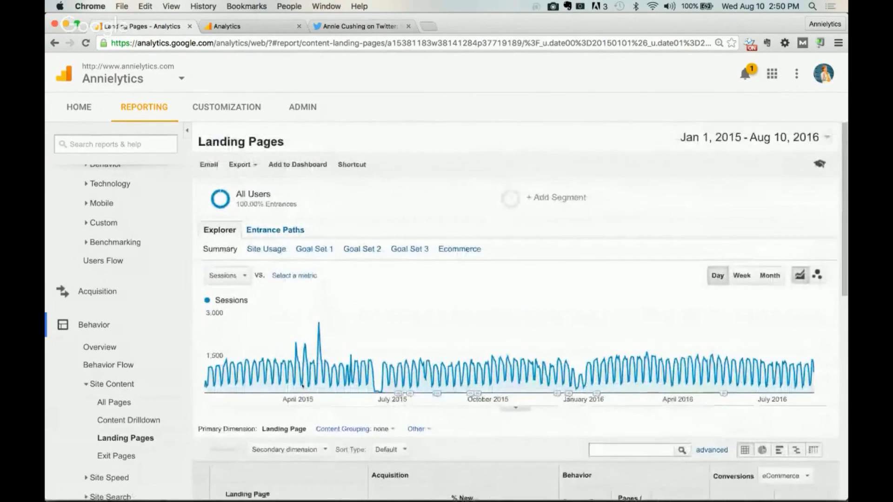